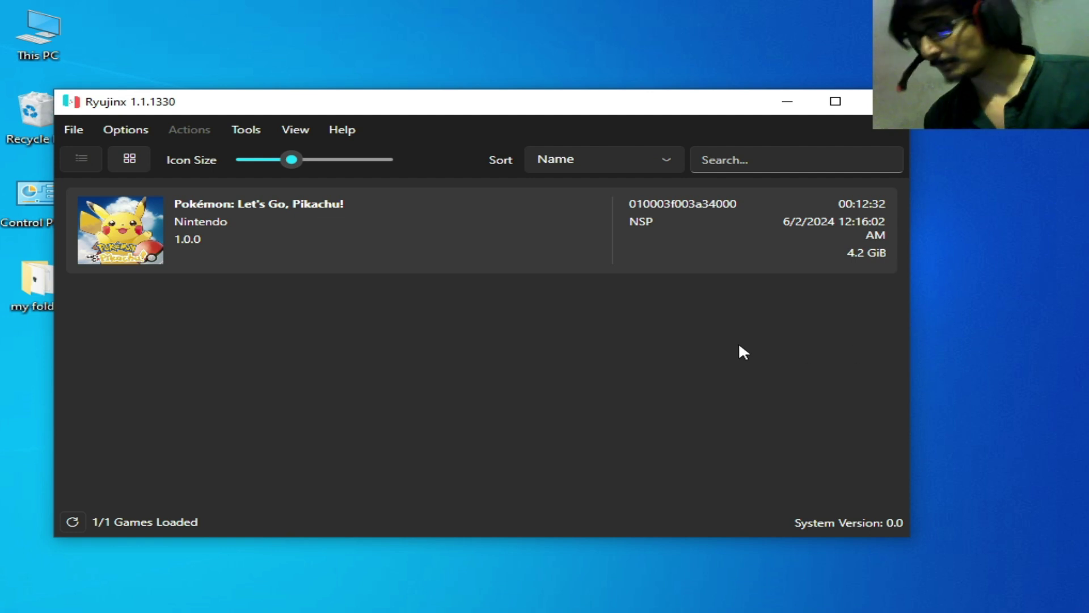
Launch Pokémon: Let's Go, Pikachu! from the library until Ryujinx hangs with a not-responding prompt
{"action": "left_click_drag", "start_coordinate": [404, 114], "coordinate": [406, 122]}
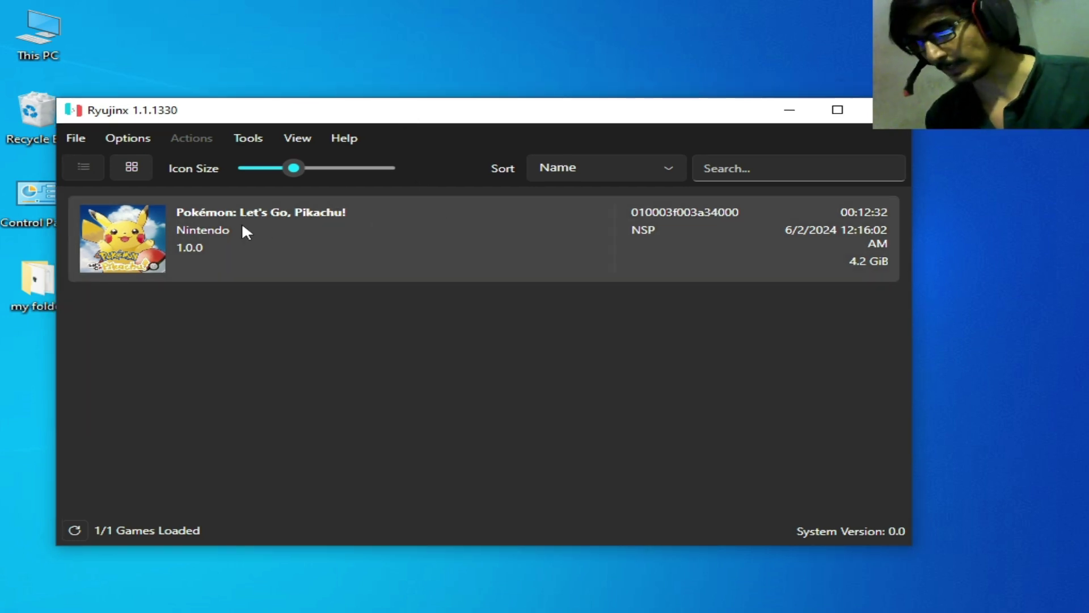
{"action": "double_click", "coordinate": [315, 221]}
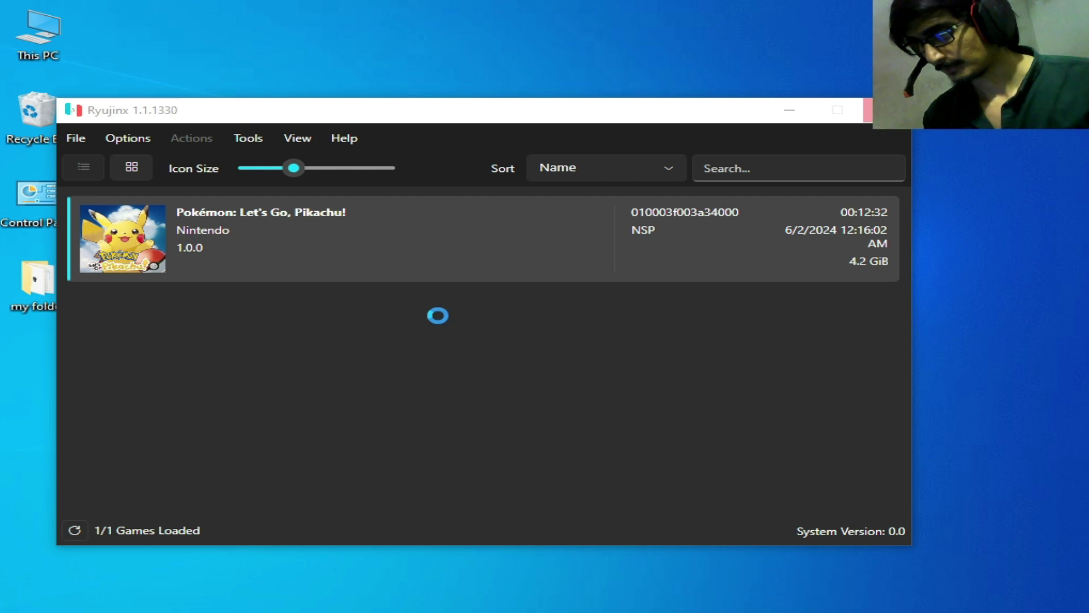
{"action": "left_click", "coordinate": [298, 286]}
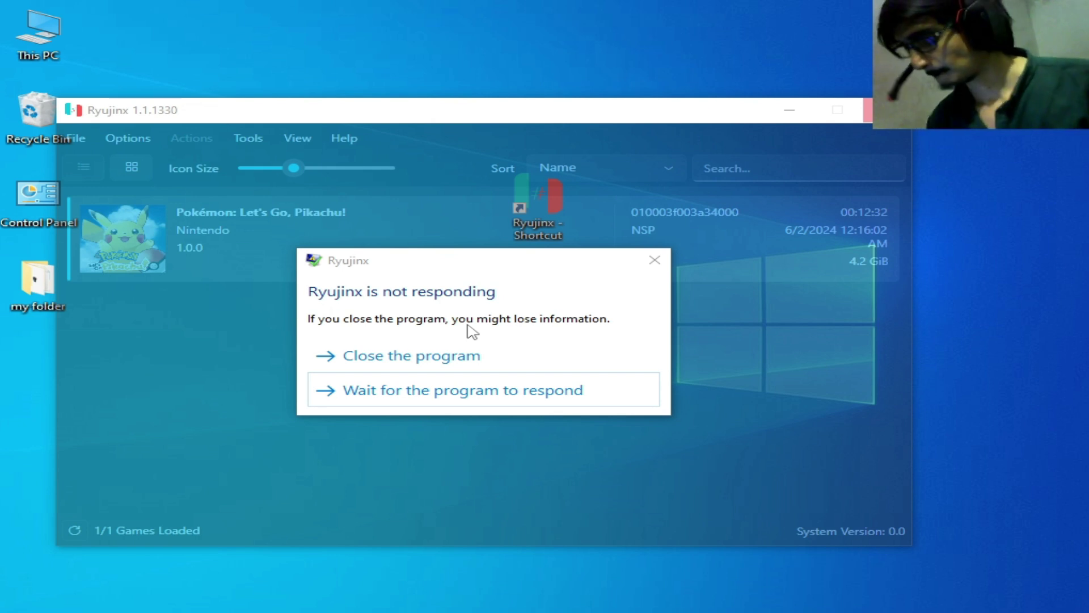
Close the frozen Ryujinx and relaunch it from its desktop shortcut
{"action": "left_click", "coordinate": [446, 354]}
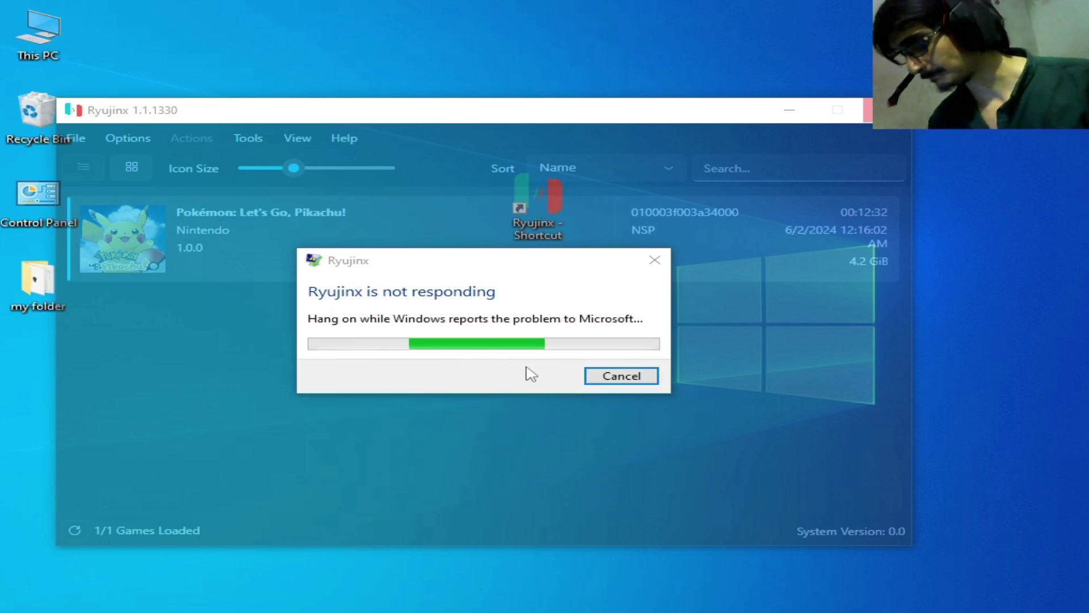
{"action": "left_click", "coordinate": [590, 379]}
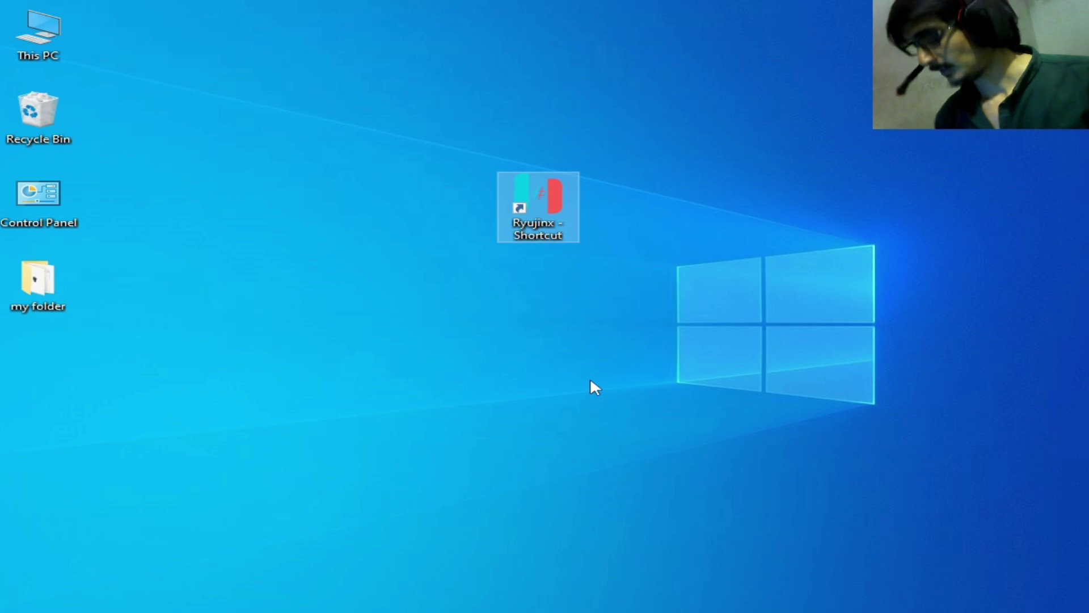
{"action": "right_click", "coordinate": [547, 198]}
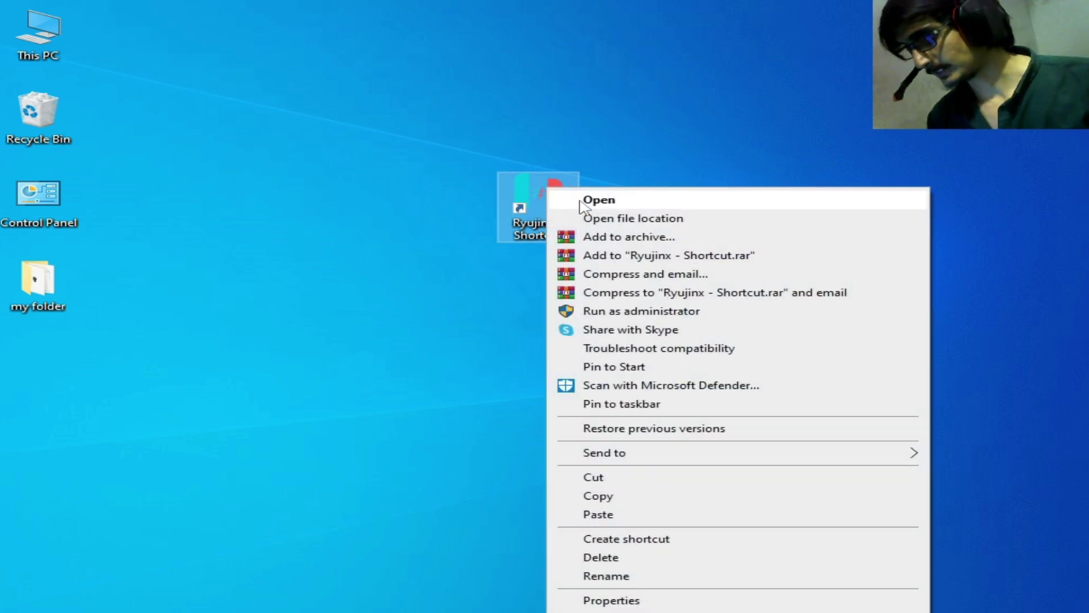
{"action": "left_click", "coordinate": [593, 199]}
{"action": "left_click_drag", "start_coordinate": [704, 101], "coordinate": [637, 137]}
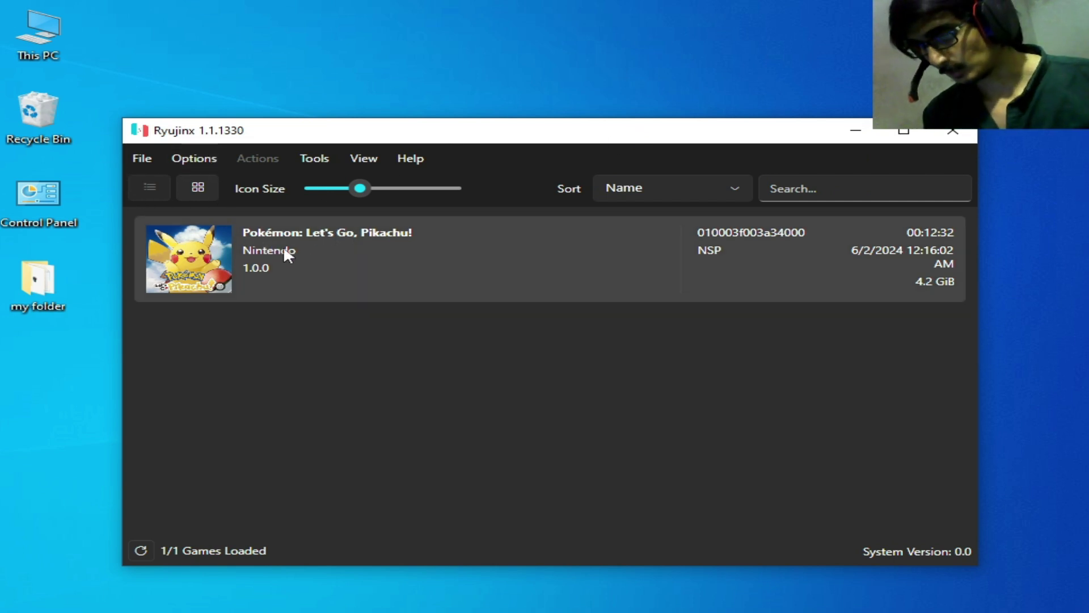
Purge the Pokémon game's shader cache through Cache Management and confirm the deletion
{"action": "right_click", "coordinate": [308, 255]}
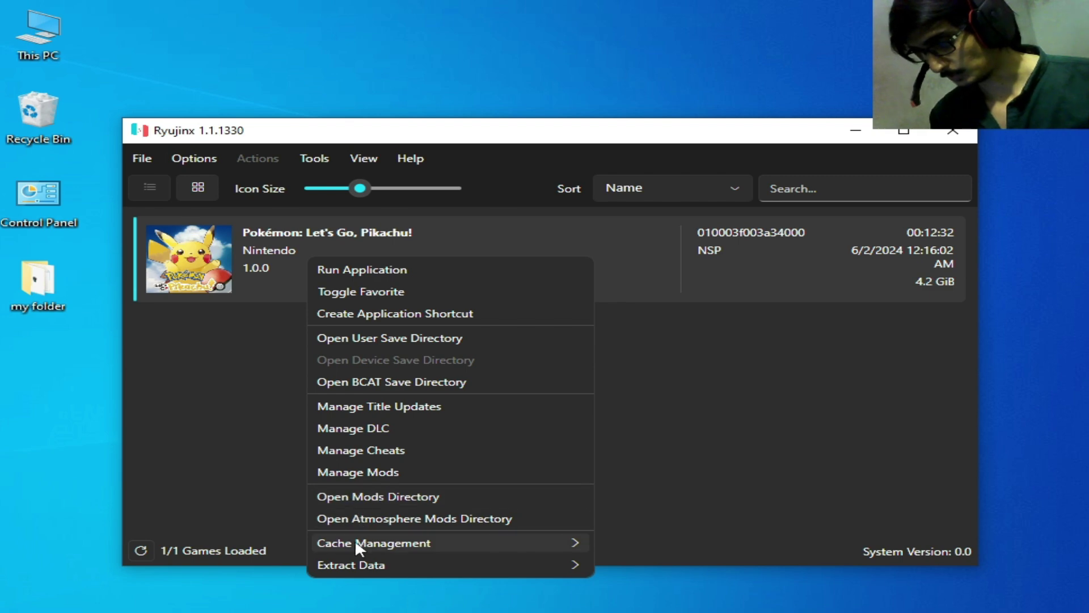
{"action": "mouse_move", "coordinate": [397, 542]}
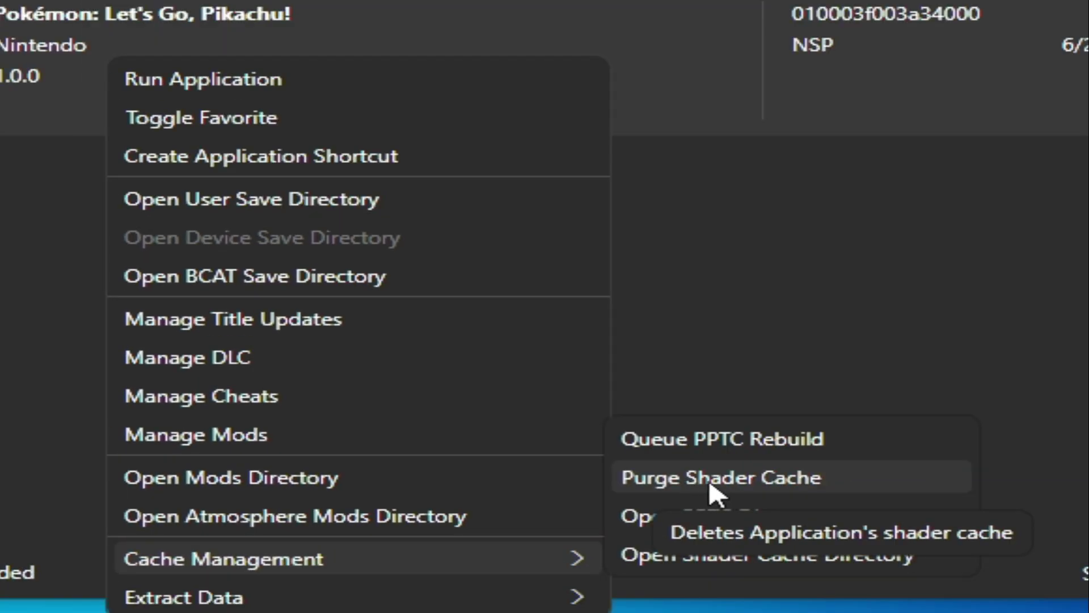
{"action": "left_click", "coordinate": [711, 493]}
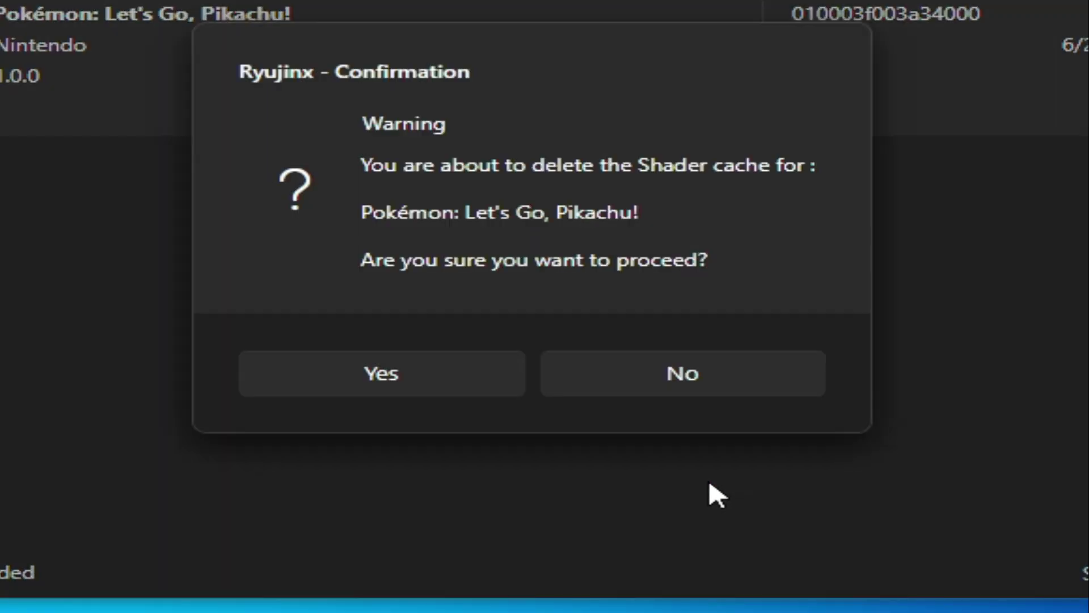
{"action": "left_click", "coordinate": [401, 385]}
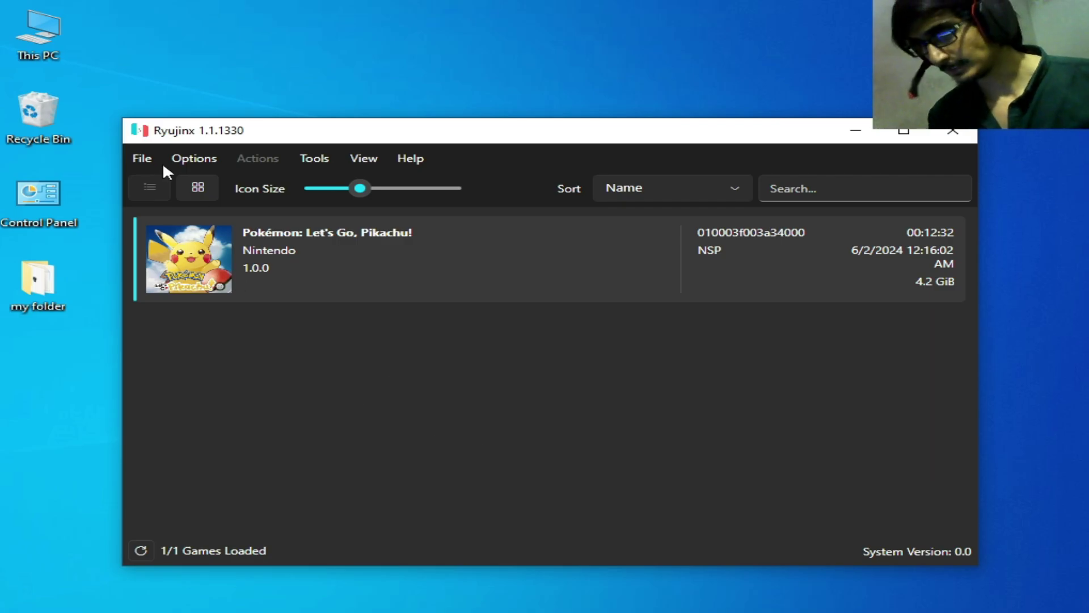
Open the Ryujinx data folder and delete Config.json
{"action": "left_click", "coordinate": [147, 157]}
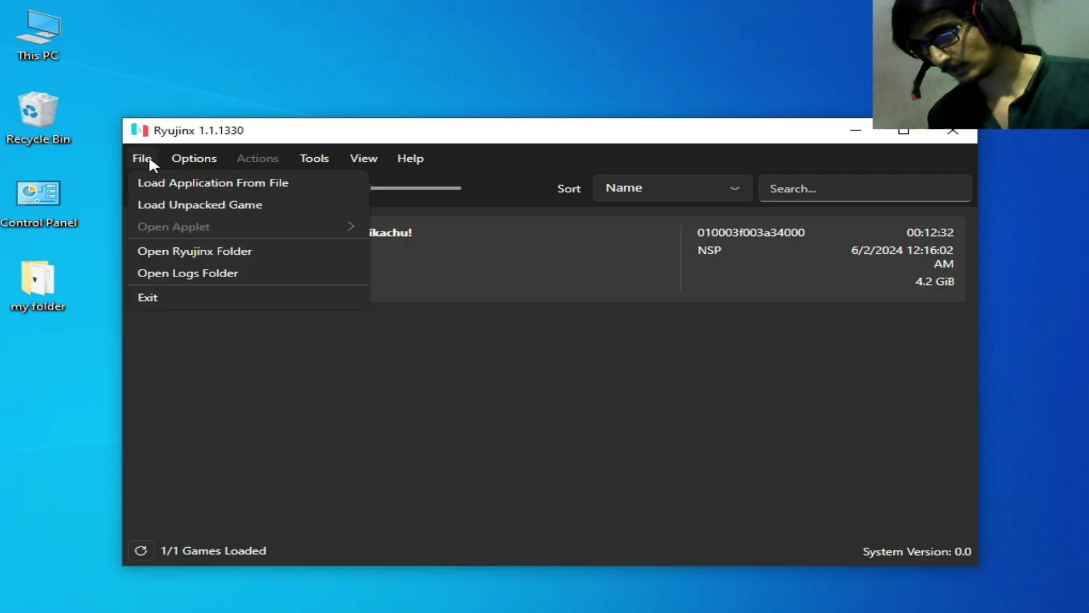
{"action": "left_click", "coordinate": [201, 251]}
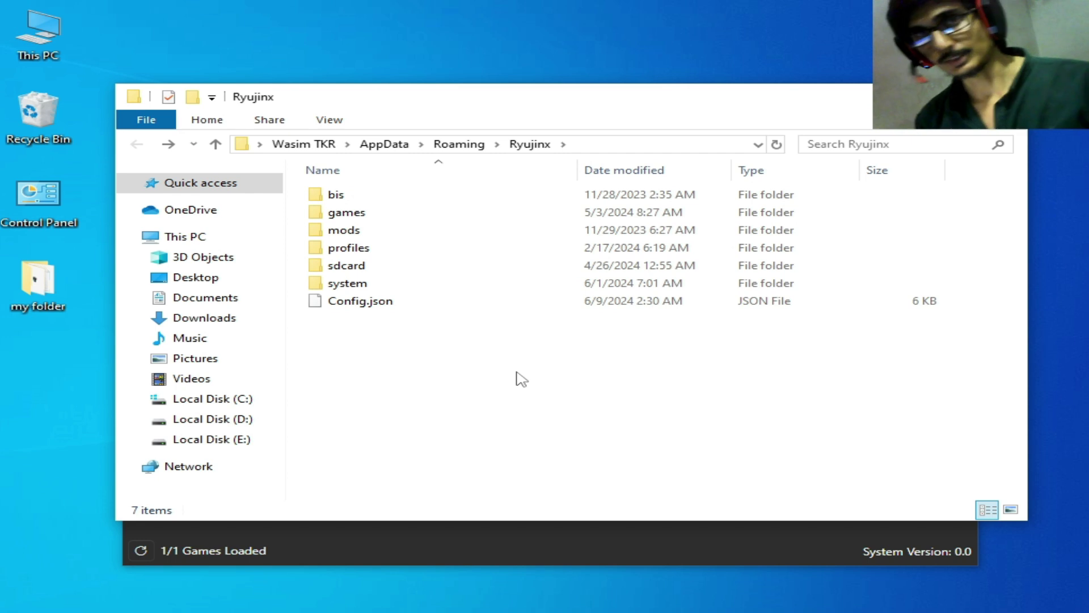
{"action": "left_click", "coordinate": [359, 305]}
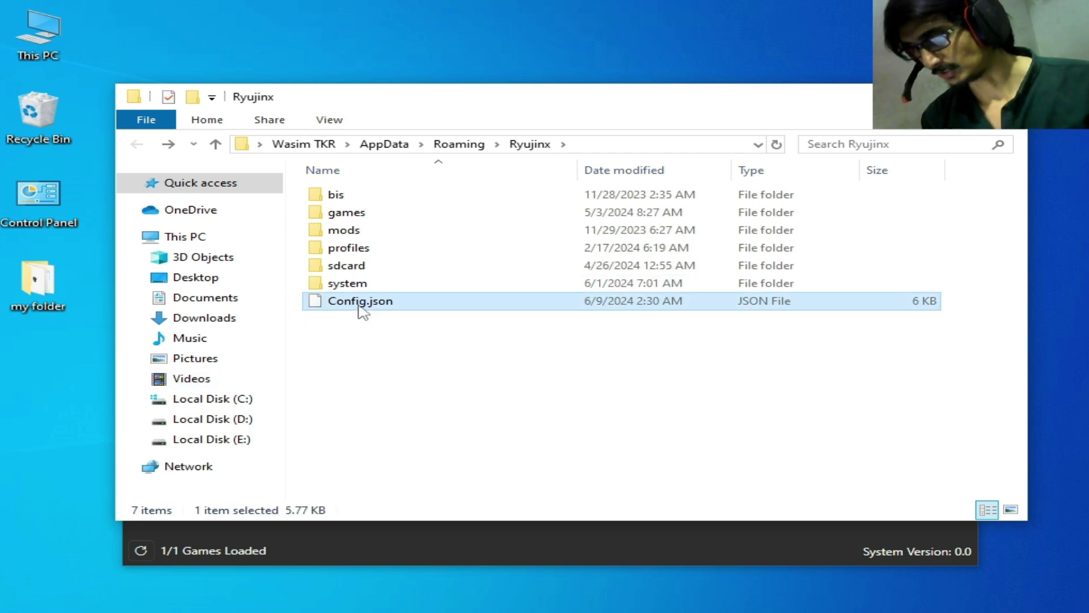
{"action": "right_click", "coordinate": [359, 307]}
{"action": "left_click", "coordinate": [394, 555]}
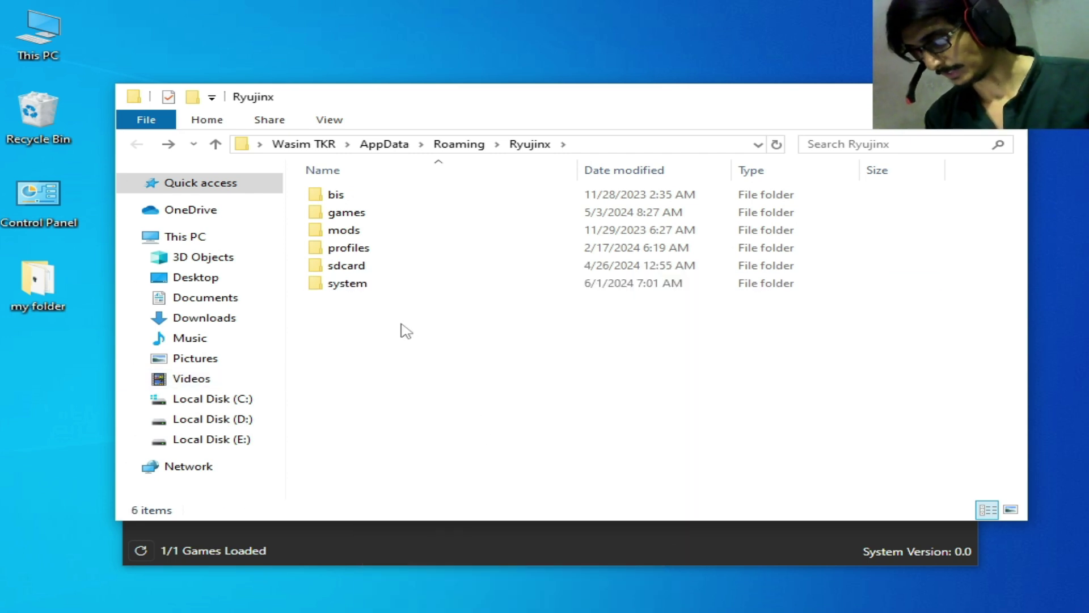
Delete Profiles.json from the system subfolder and return to Ryujinx
{"action": "double_click", "coordinate": [357, 283]}
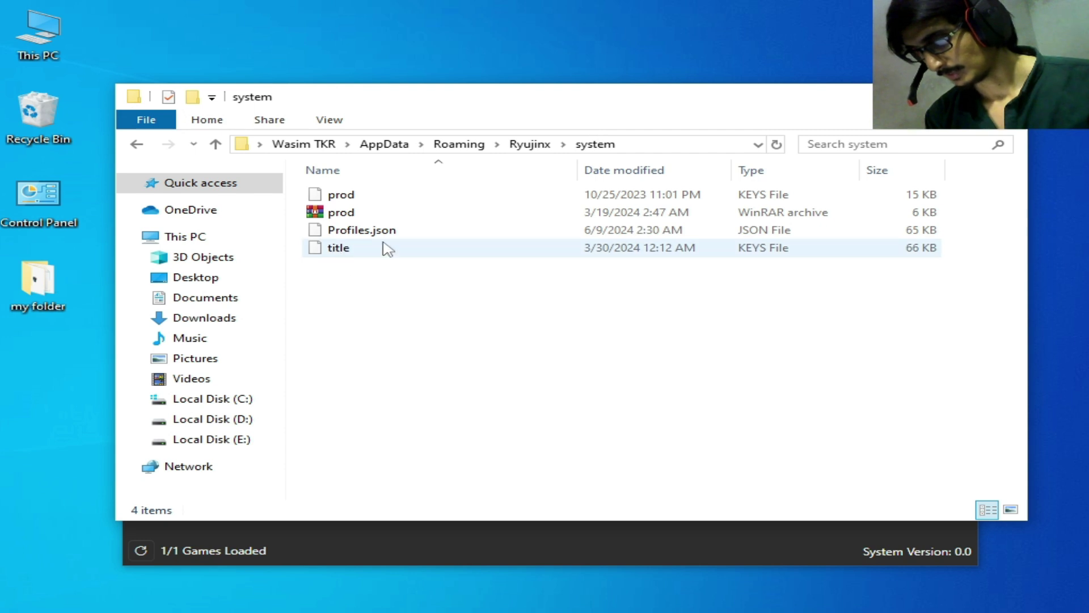
{"action": "left_click", "coordinate": [361, 233]}
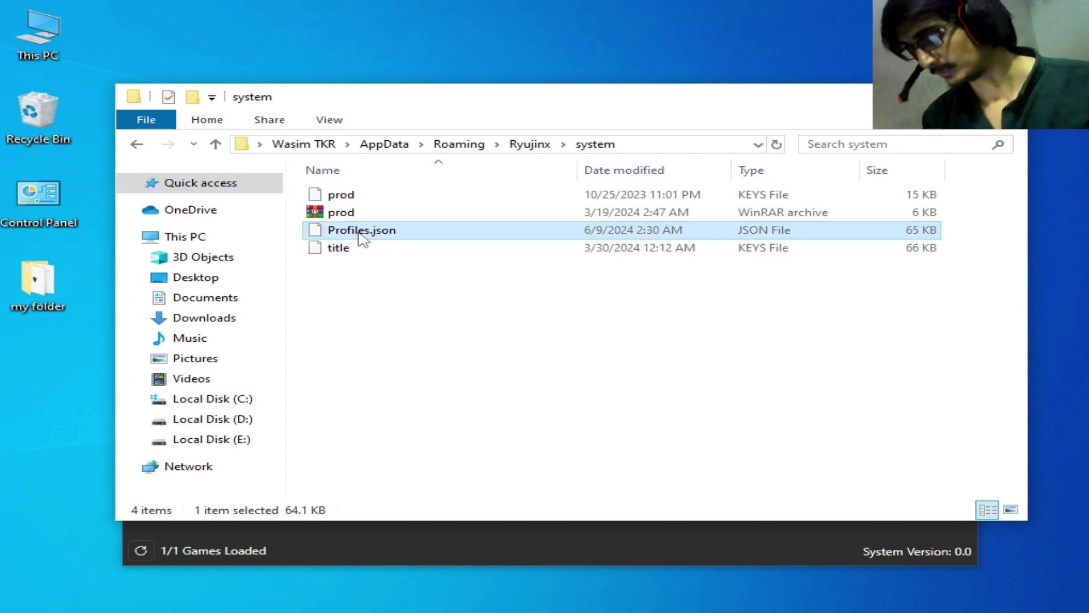
{"action": "right_click", "coordinate": [360, 232]}
{"action": "left_click", "coordinate": [402, 529]}
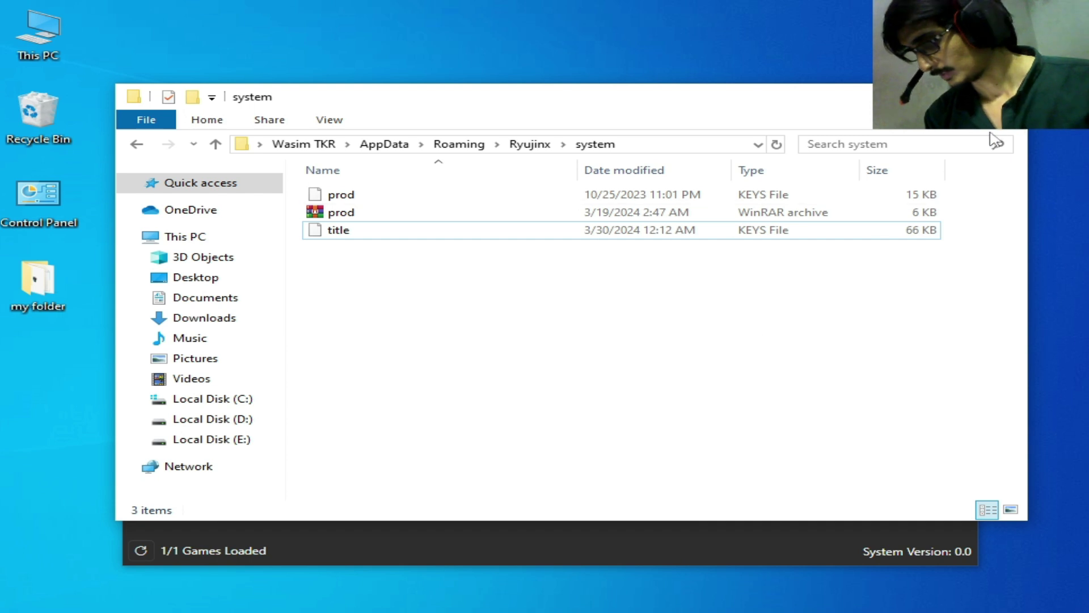
{"action": "key", "text": "alt+Tab"}
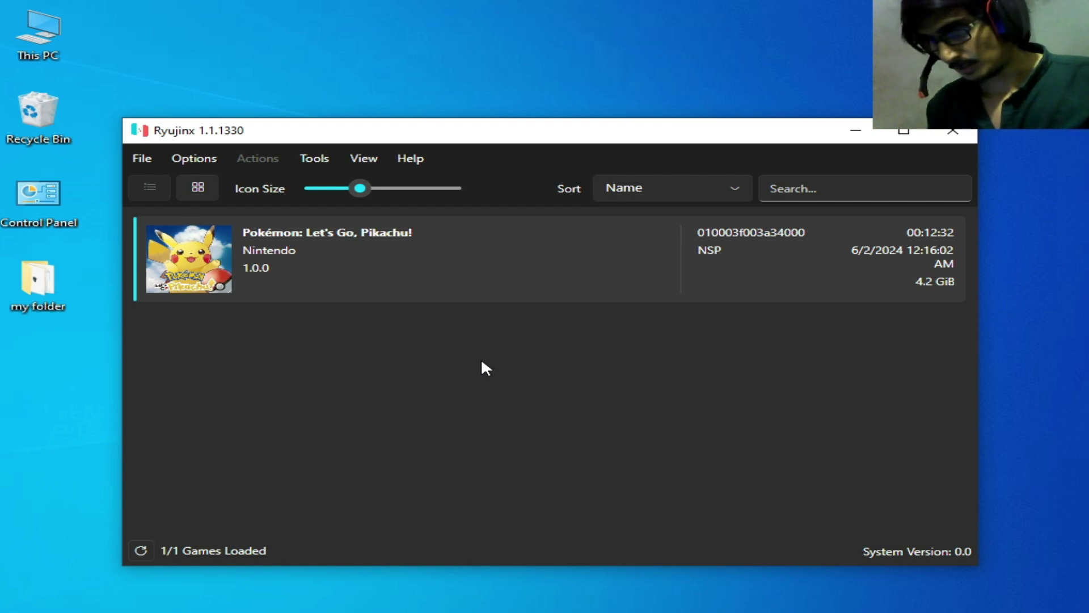
Open Ryujinx Settings and check the CPU memory manager mode without changing it
{"action": "left_click", "coordinate": [194, 159]}
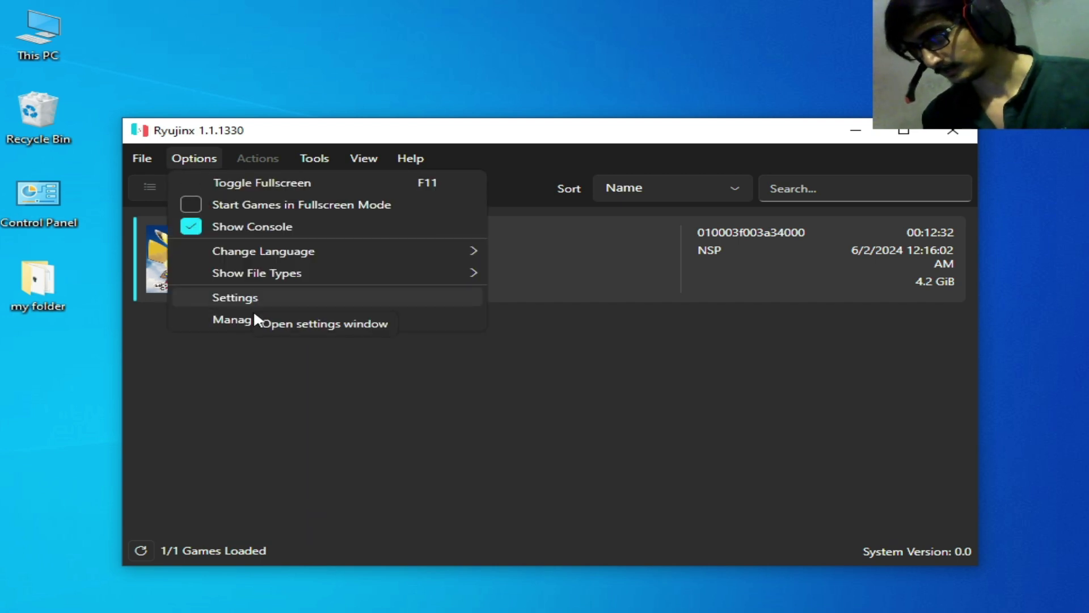
{"action": "left_click", "coordinate": [272, 300]}
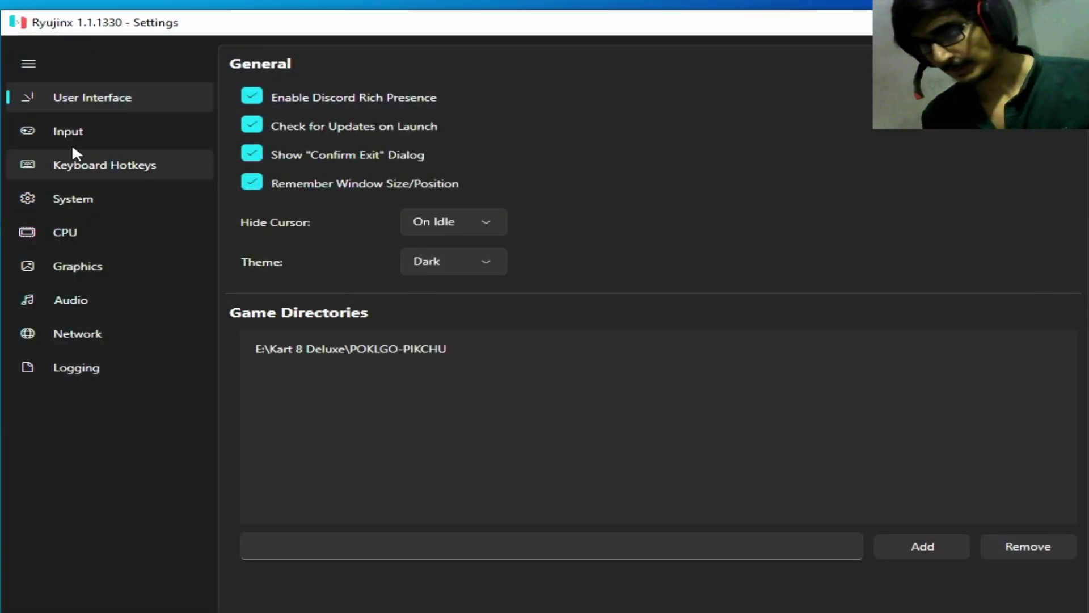
{"action": "left_click", "coordinate": [64, 230]}
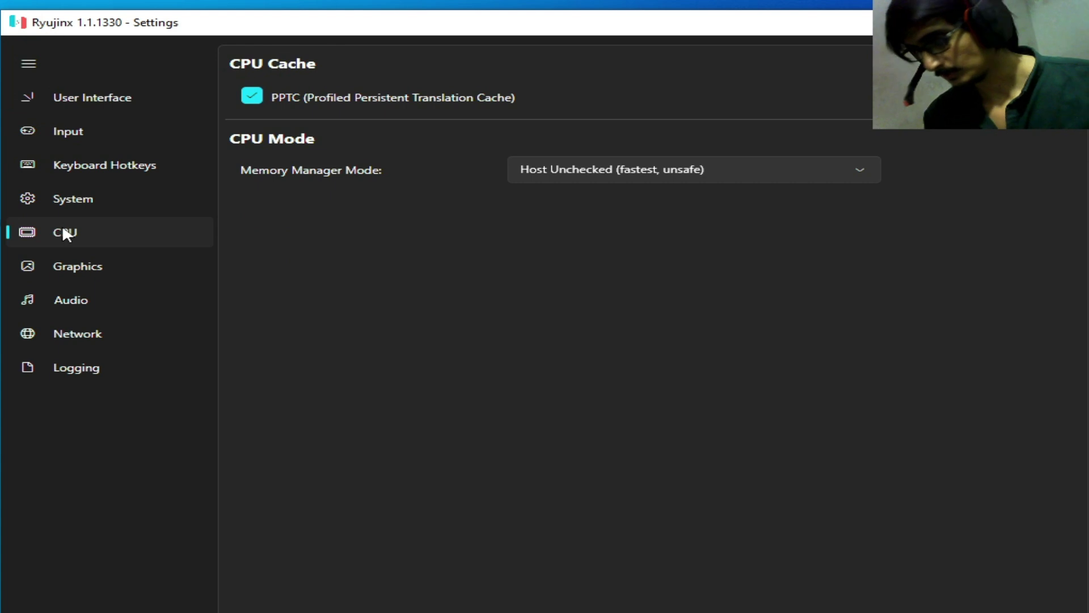
{"action": "left_click", "coordinate": [663, 174]}
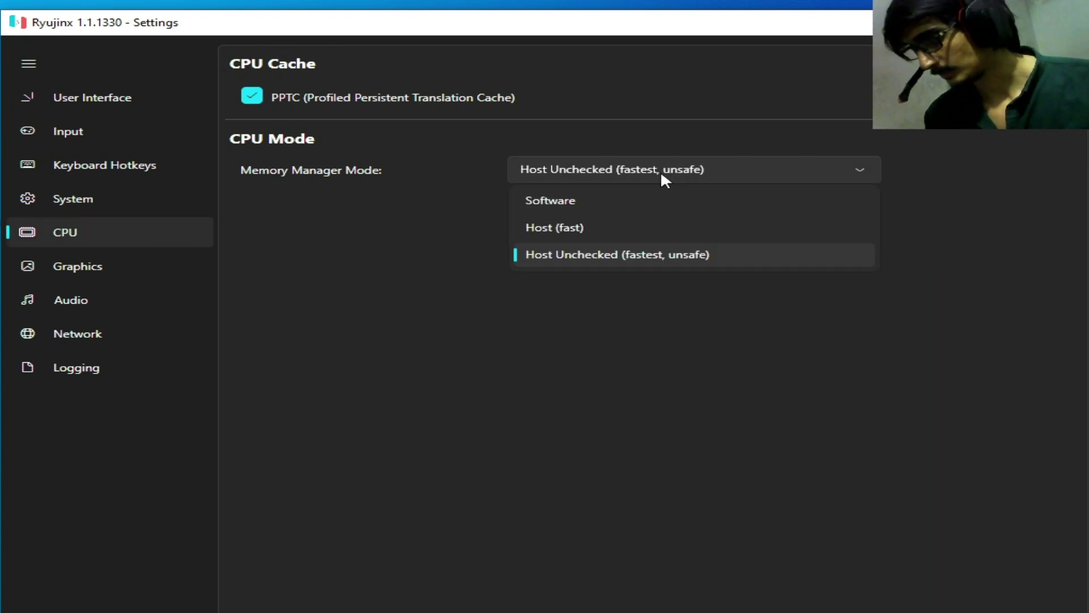
{"action": "left_click", "coordinate": [672, 169]}
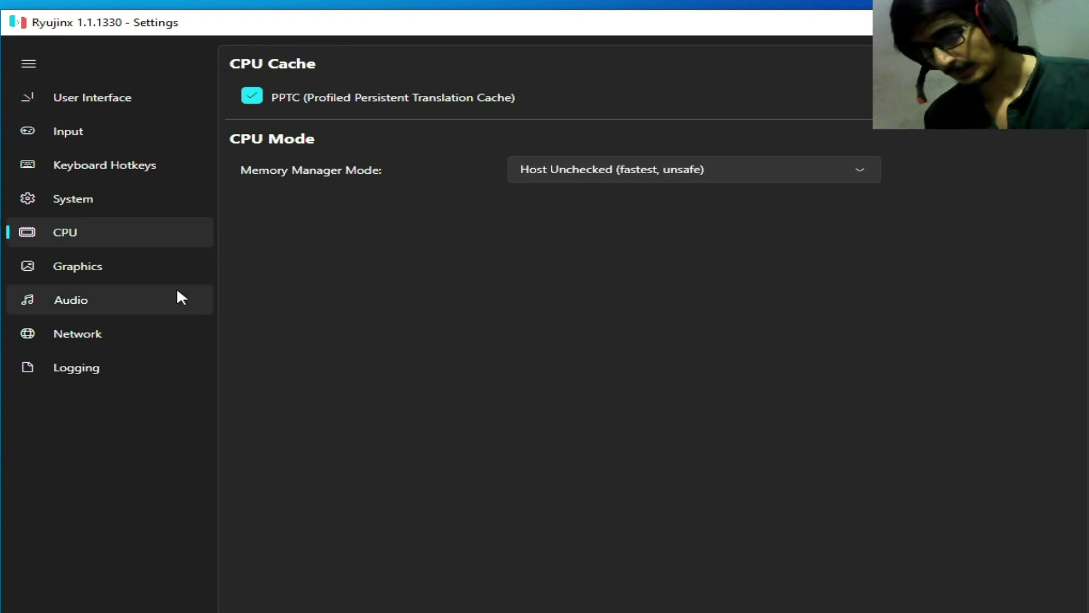
{"action": "left_click", "coordinate": [86, 262]}
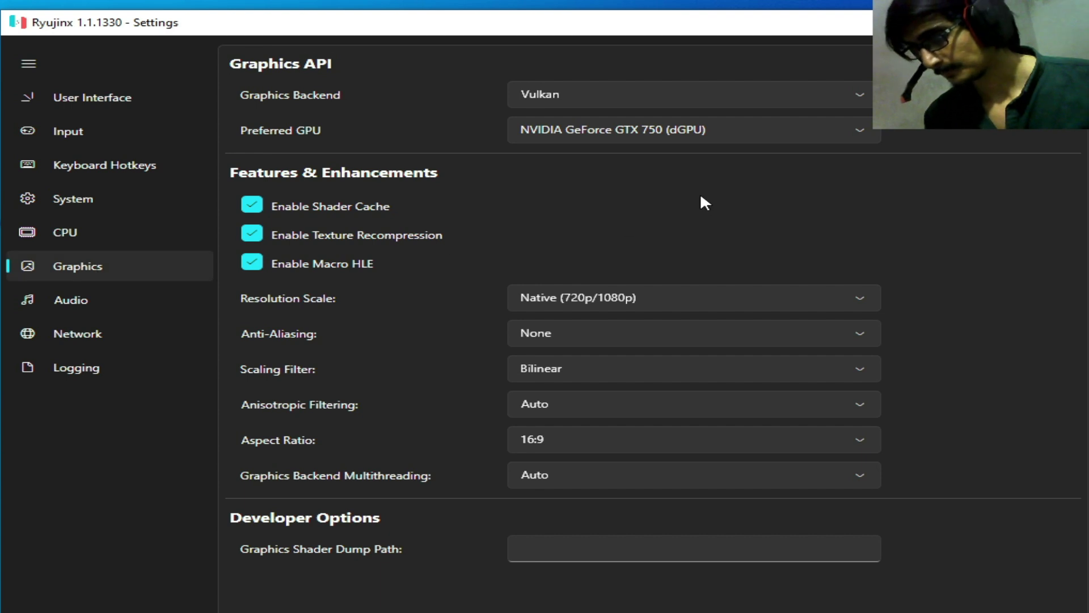
Set the Graphics Backend to OpenGL, then apply and confirm the settings
{"action": "left_click", "coordinate": [555, 94]}
{"action": "left_click", "coordinate": [555, 154]}
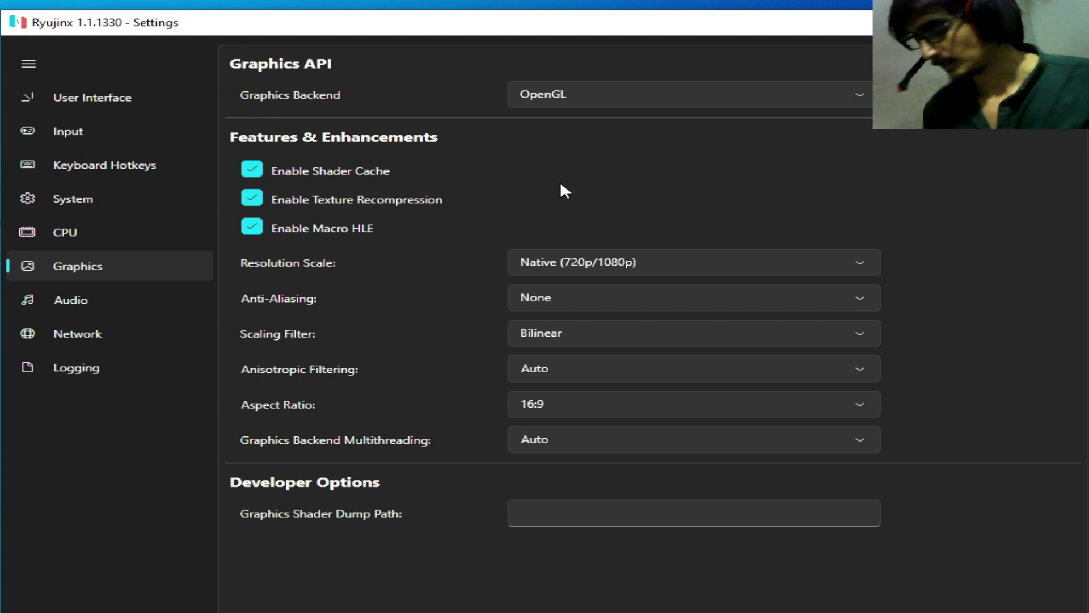
{"action": "left_click", "coordinate": [592, 95]}
{"action": "left_click", "coordinate": [560, 126]}
{"action": "left_click", "coordinate": [574, 97]}
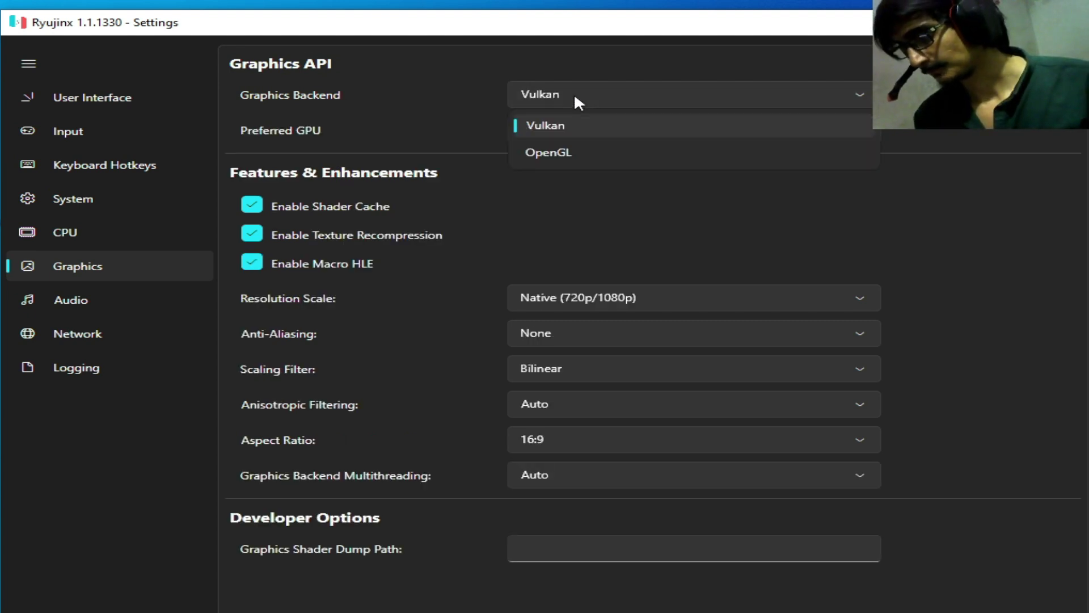
{"action": "left_click", "coordinate": [561, 148]}
{"action": "left_click_drag", "start_coordinate": [946, 30], "coordinate": [829, 3]}
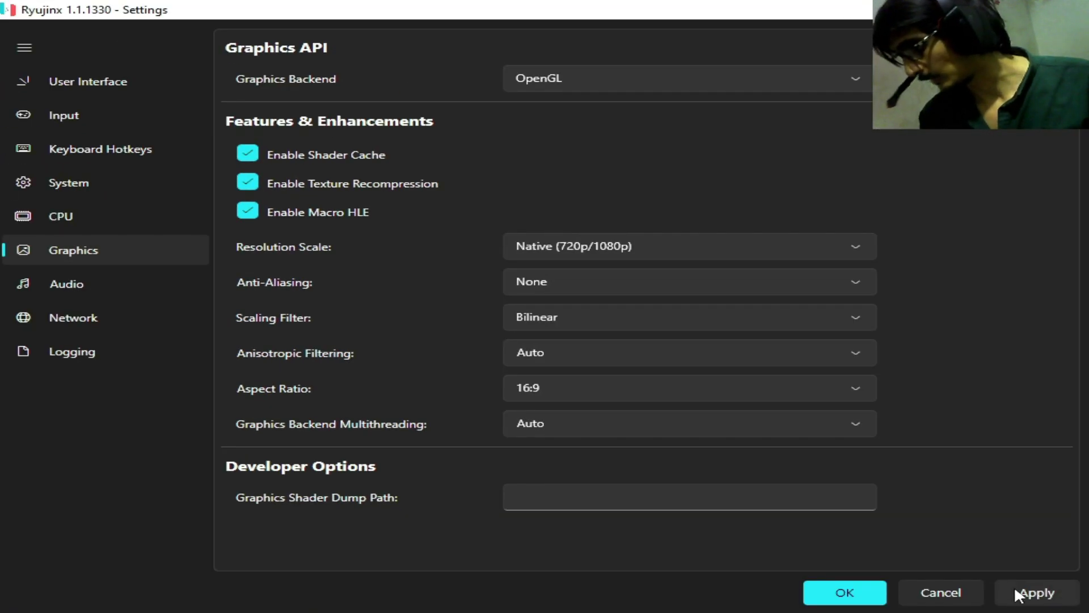
{"action": "left_click", "coordinate": [1015, 586]}
{"action": "left_click", "coordinate": [838, 591]}
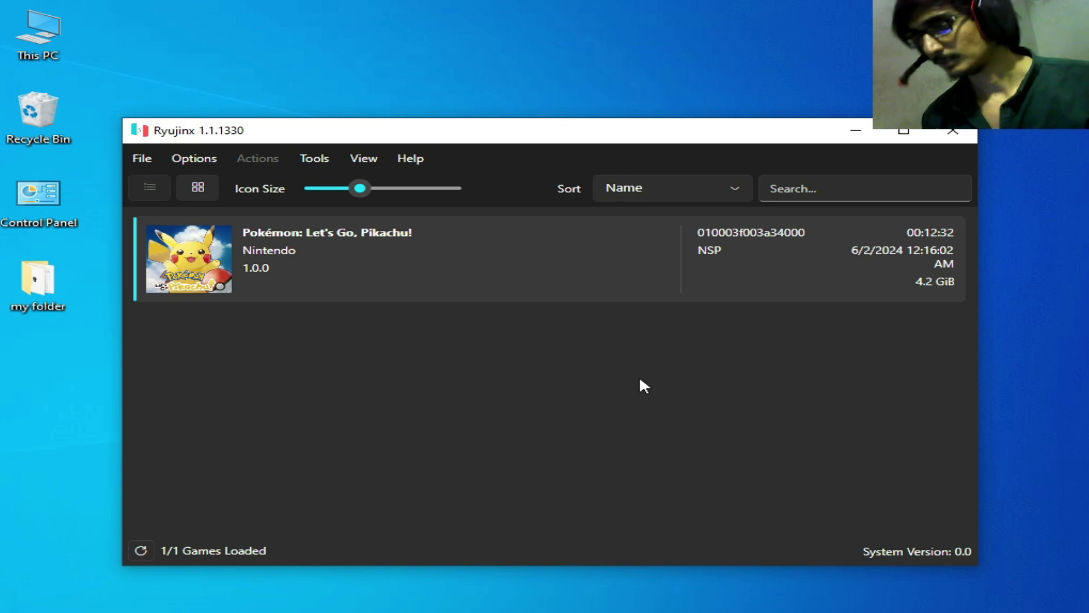
Reopen Settings on the Graphics page and toggle texture recompression
{"action": "left_click", "coordinate": [193, 157]}
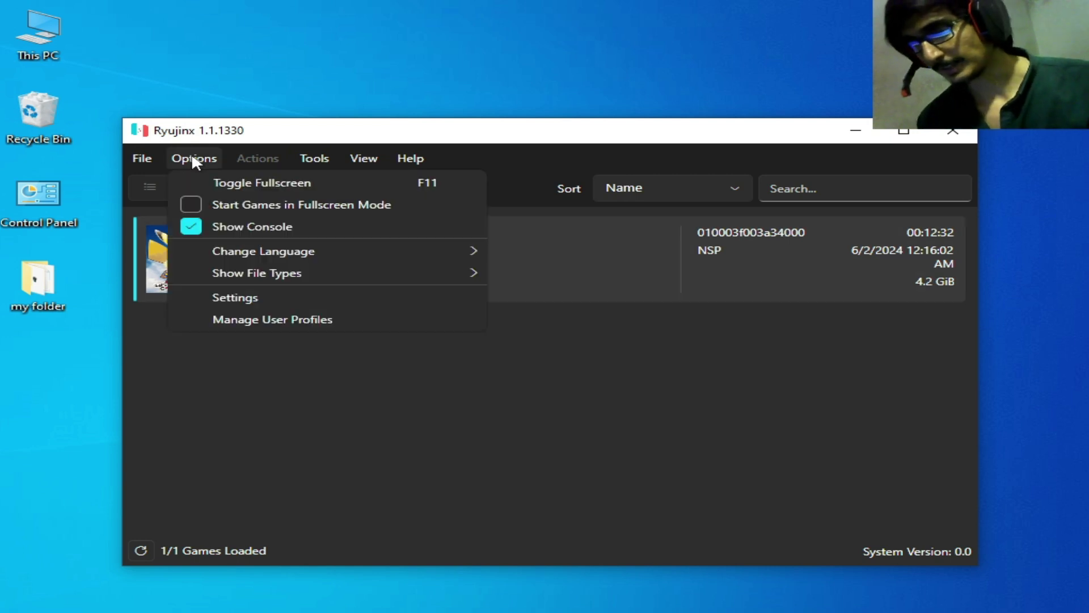
{"action": "left_click", "coordinate": [234, 297]}
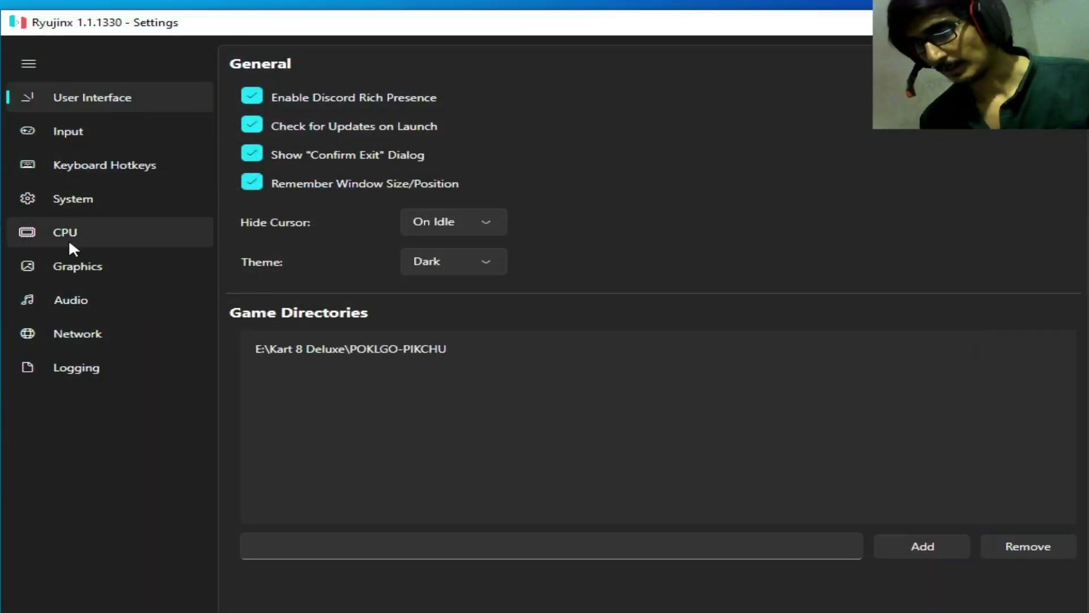
{"action": "left_click", "coordinate": [62, 271]}
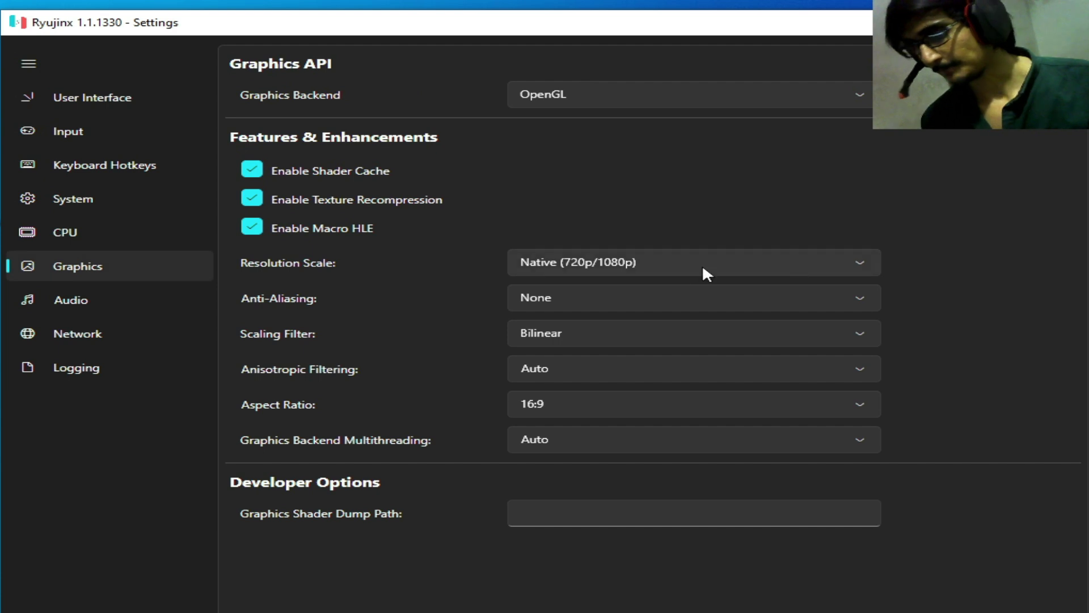
{"action": "left_click", "coordinate": [265, 198]}
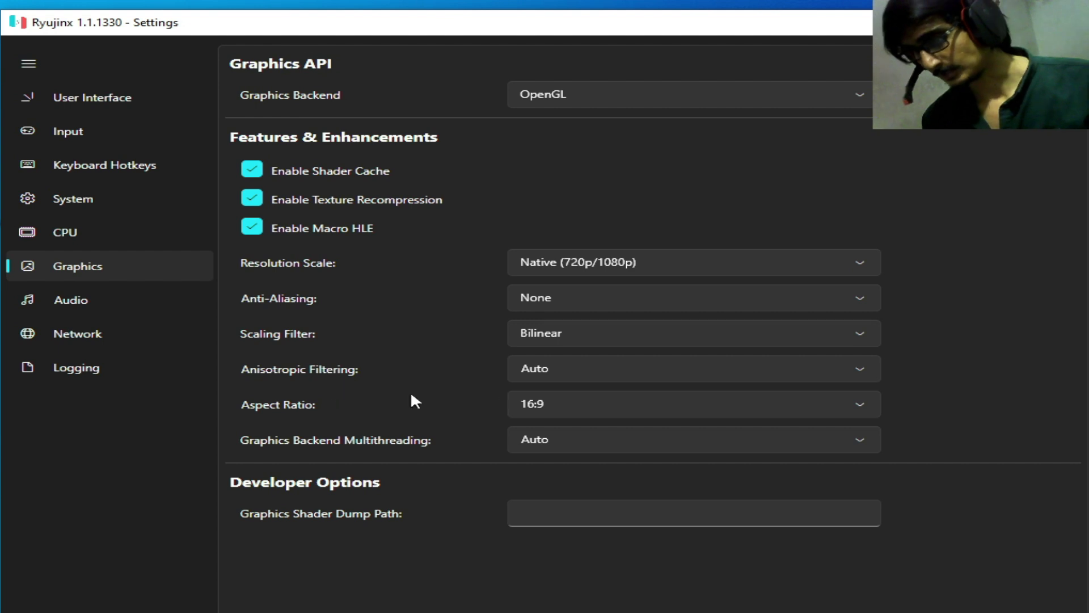
Try 2x and 3x resolution scales, then leave it at Native and apply the settings
{"action": "left_click", "coordinate": [558, 264]}
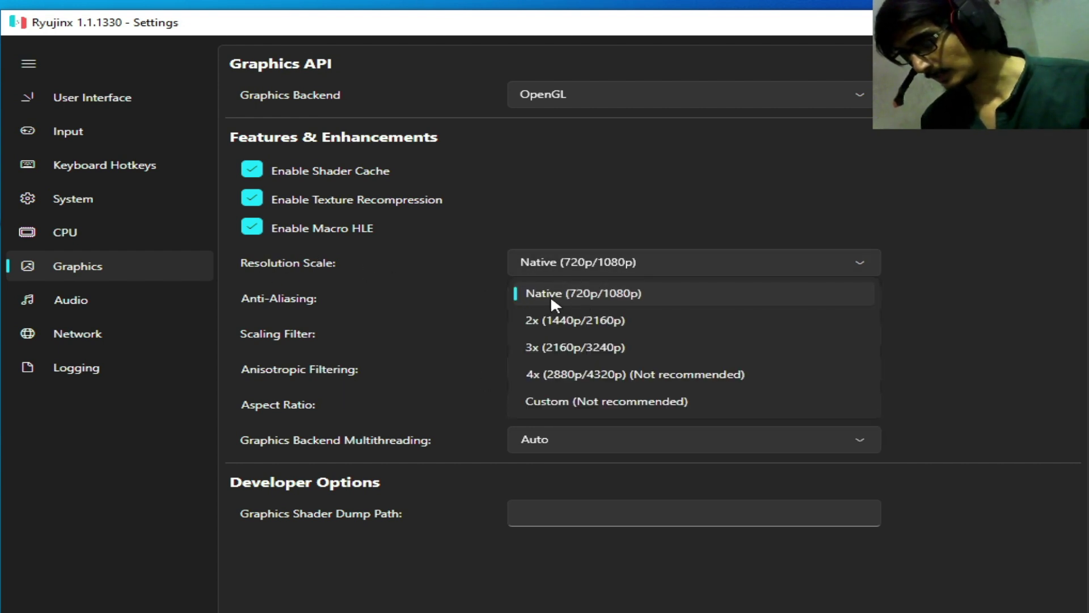
{"action": "left_click", "coordinate": [543, 320]}
{"action": "left_click", "coordinate": [554, 260]}
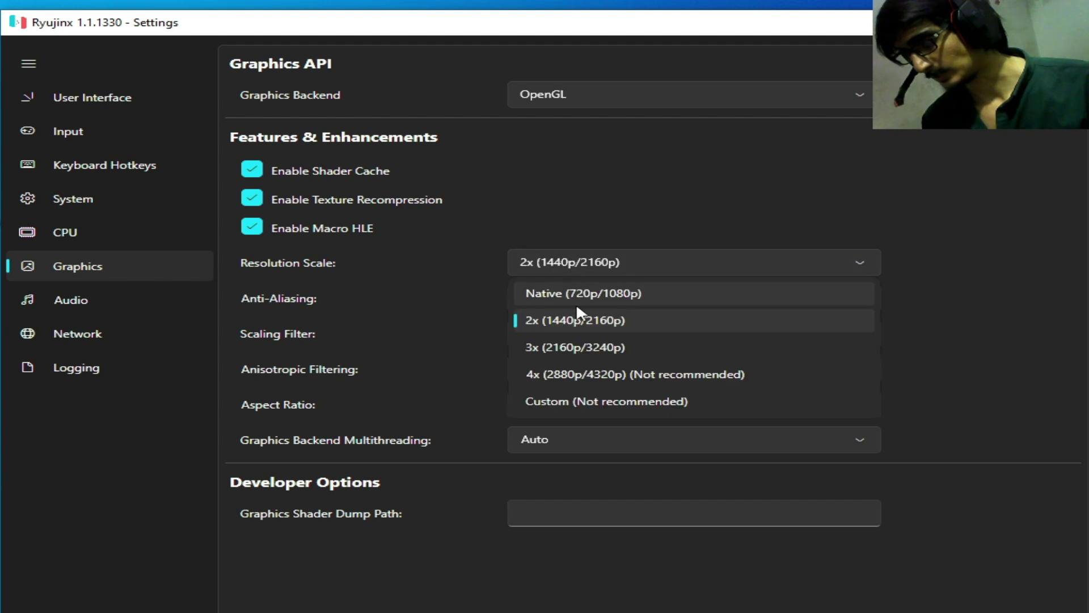
{"action": "left_click", "coordinate": [561, 290]}
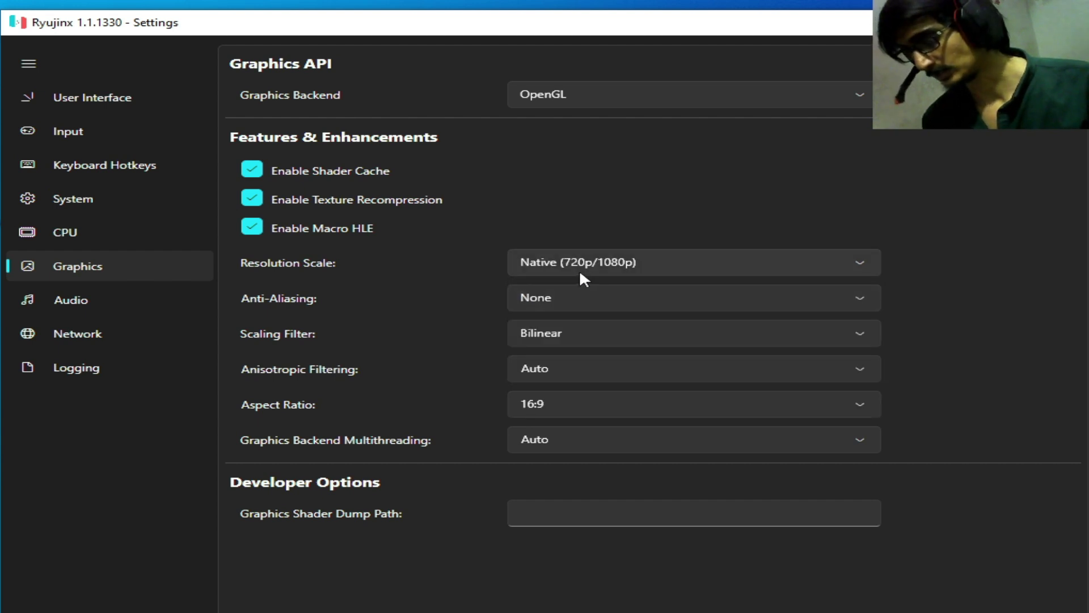
{"action": "mouse_move", "coordinate": [580, 273]}
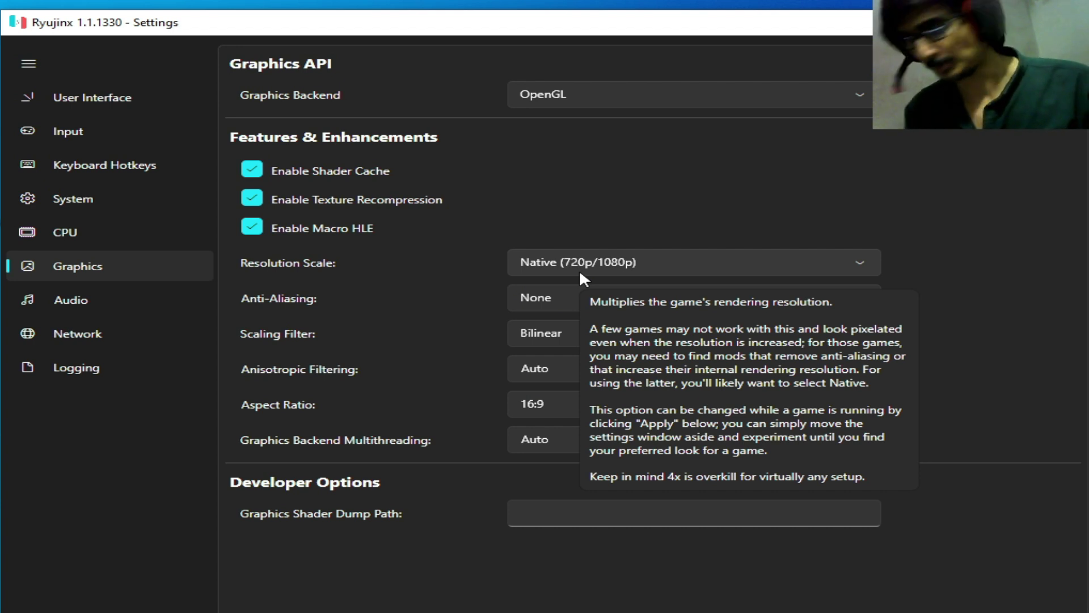
{"action": "left_click", "coordinate": [580, 269]}
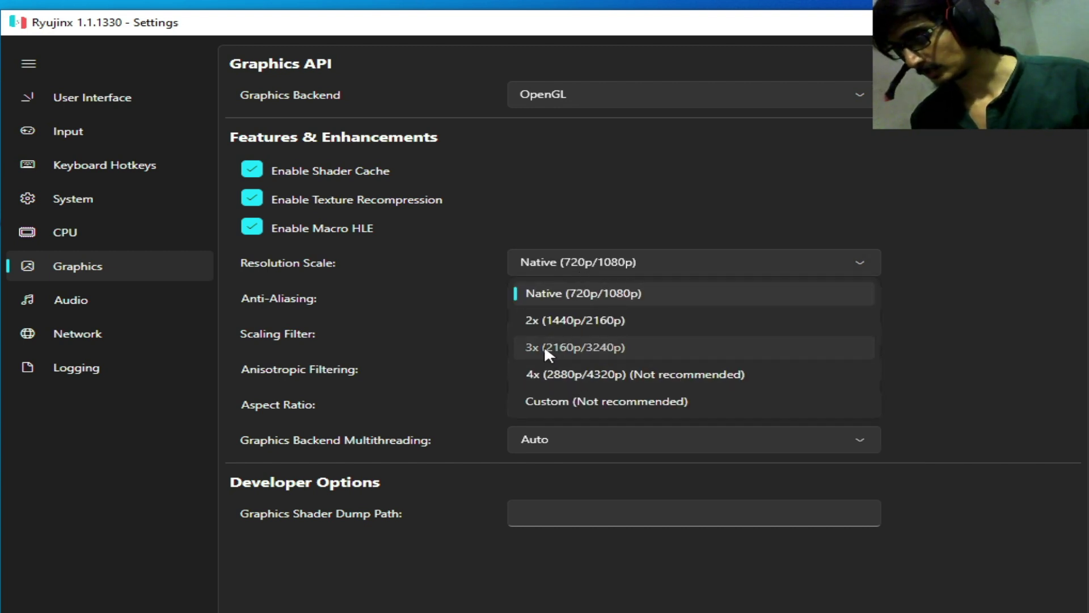
{"action": "left_click", "coordinate": [545, 347]}
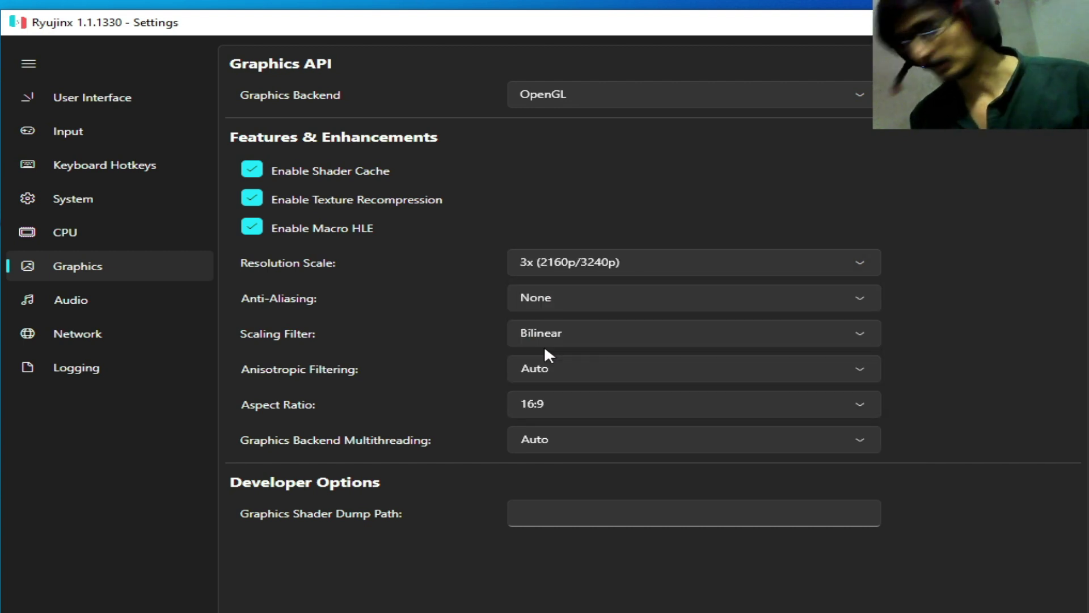
{"action": "left_click", "coordinate": [534, 272]}
{"action": "left_click", "coordinate": [540, 291]}
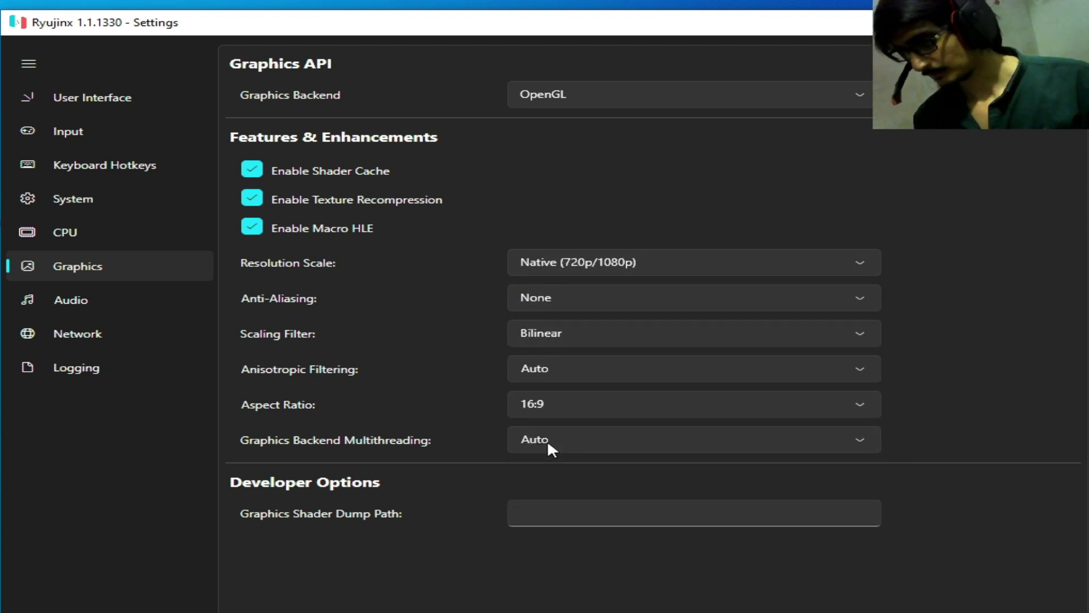
{"action": "mouse_move", "coordinate": [568, 439]}
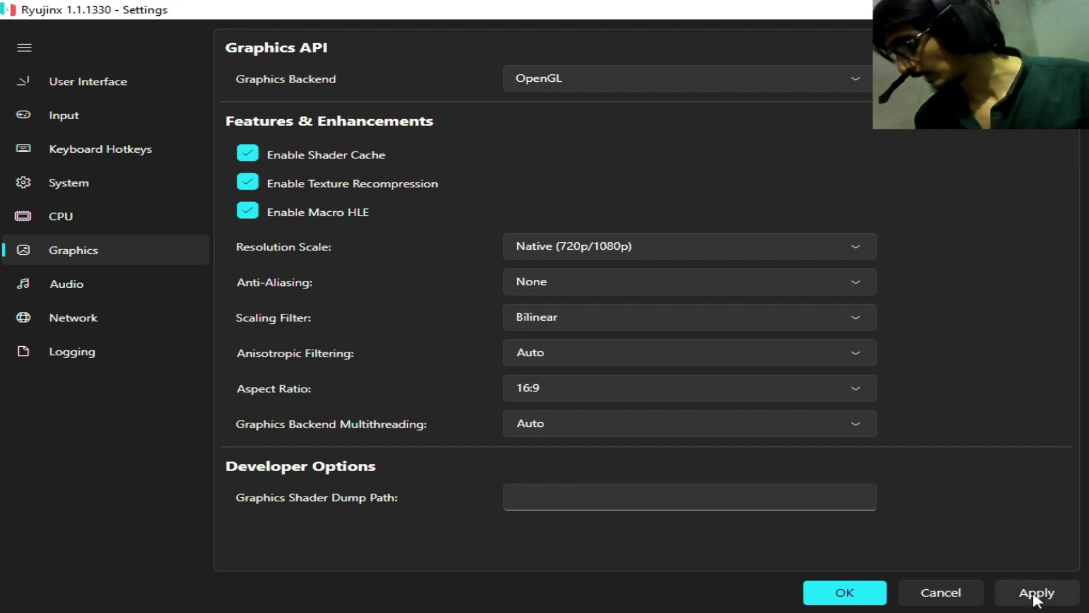
{"action": "left_click", "coordinate": [1034, 594]}
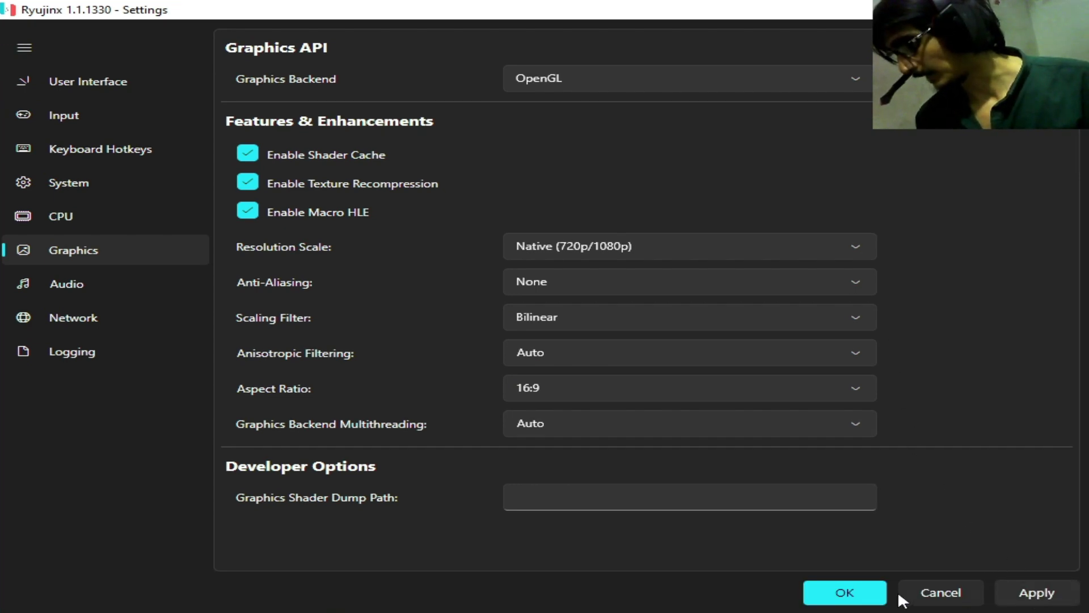
{"action": "left_click", "coordinate": [843, 592]}
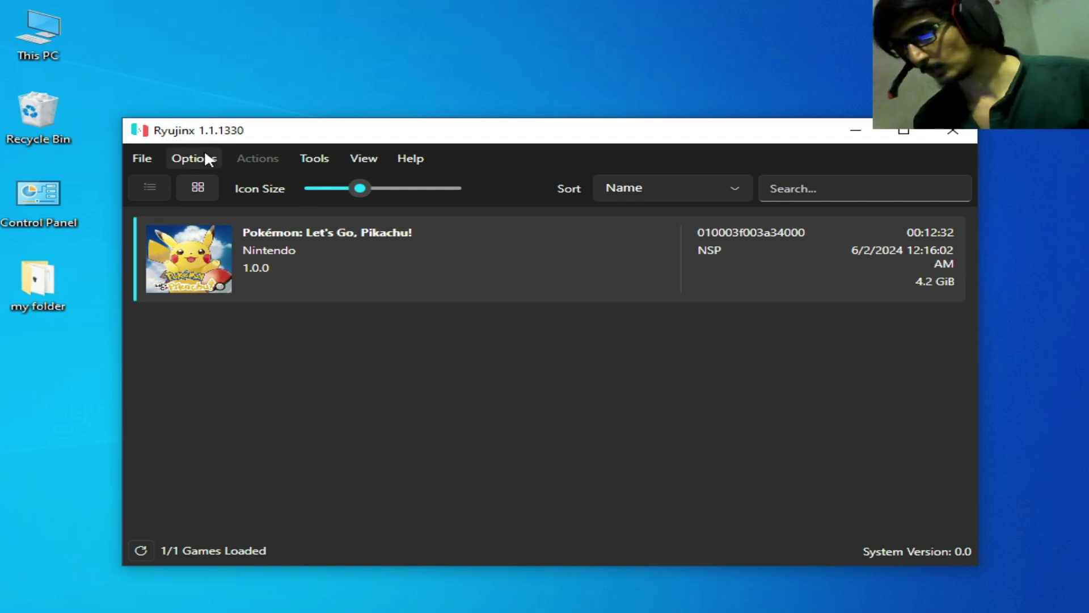
Switch the graphics backend to Vulkan and the scaling filter to FSR, then go to System settings
{"action": "left_click", "coordinate": [181, 158]}
{"action": "left_click", "coordinate": [232, 298]}
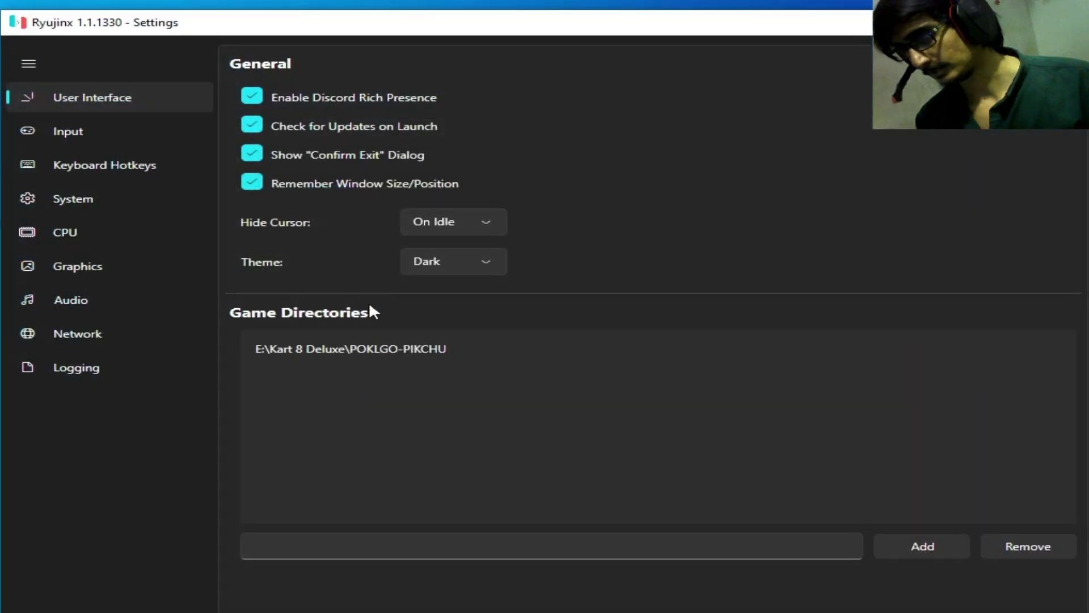
{"action": "left_click", "coordinate": [64, 267]}
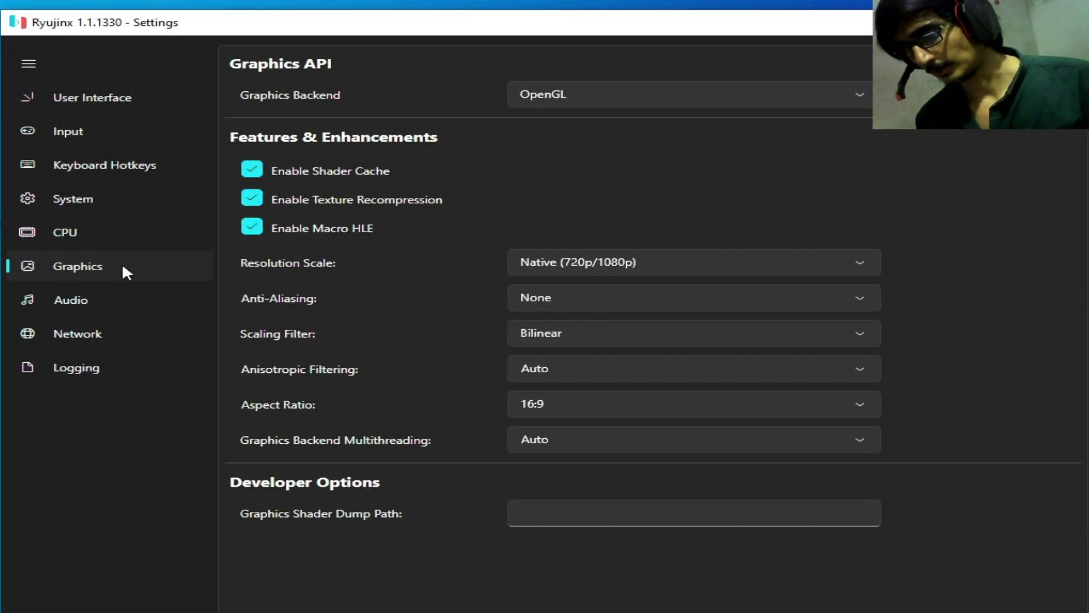
{"action": "left_click", "coordinate": [566, 102]}
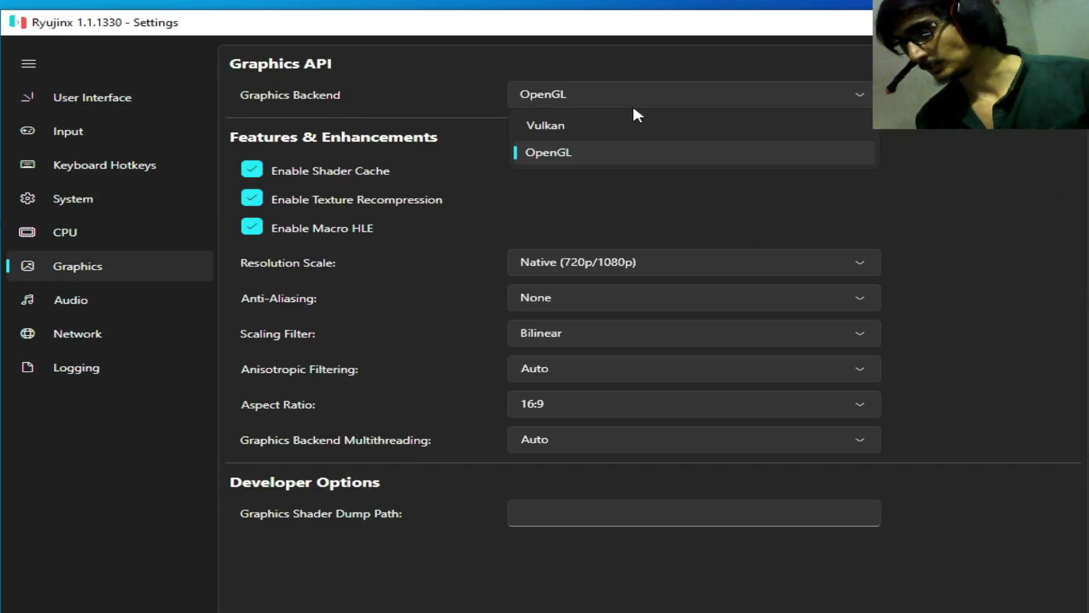
{"action": "left_click", "coordinate": [553, 126]}
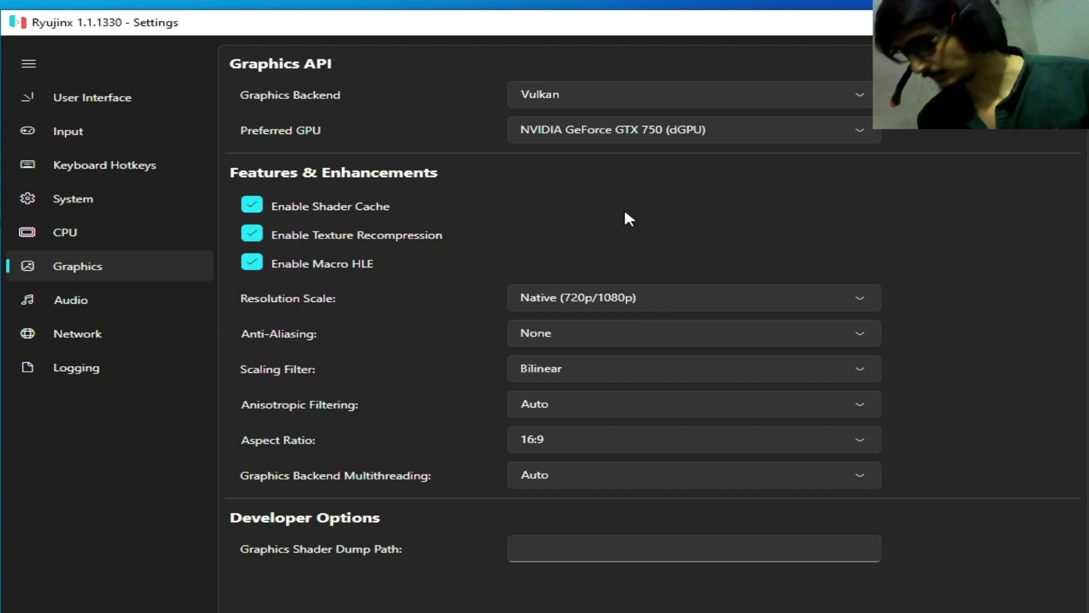
{"action": "left_click", "coordinate": [540, 409]}
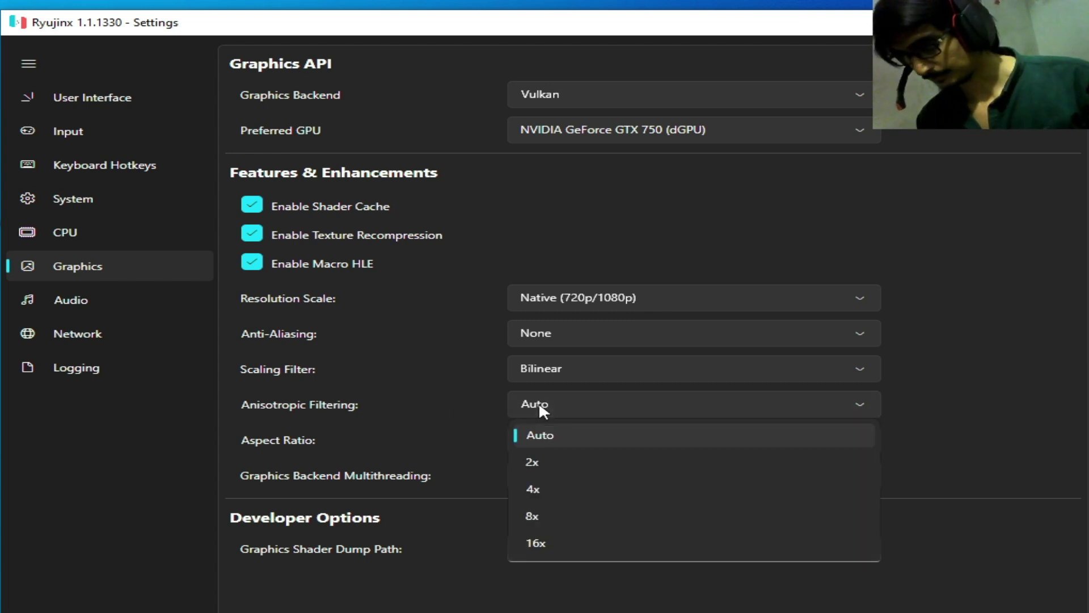
{"action": "left_click", "coordinate": [567, 368]}
{"action": "left_click", "coordinate": [544, 455]}
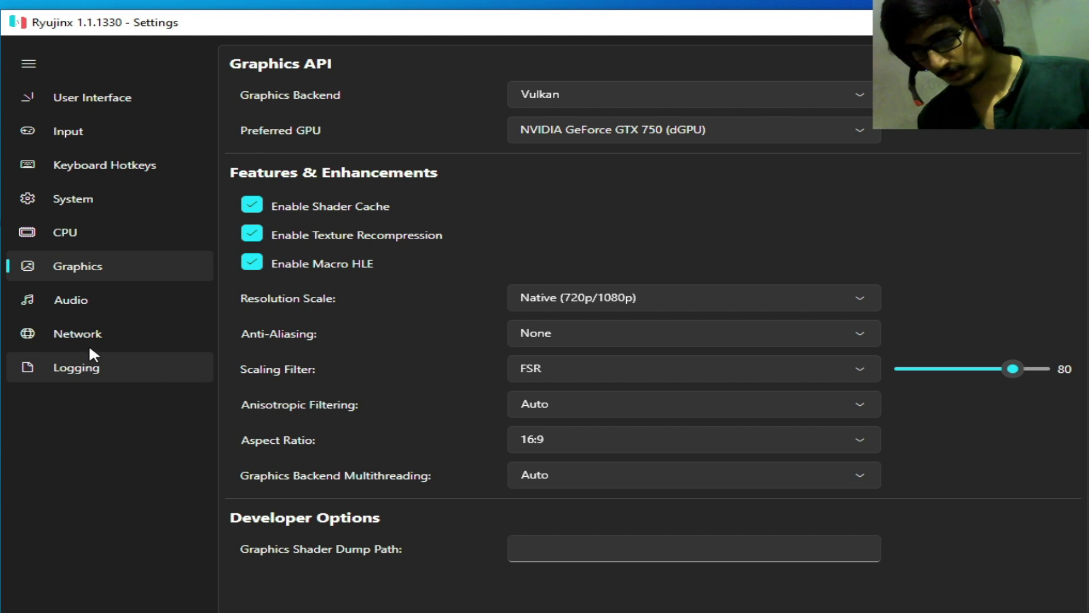
{"action": "left_click", "coordinate": [80, 199]}
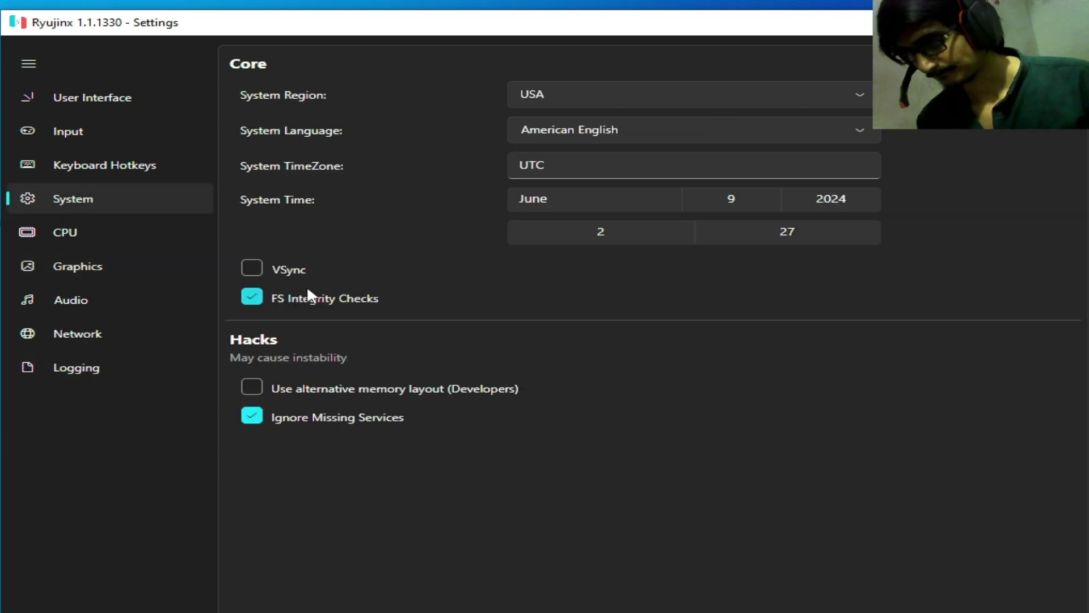
Enable VSync, keep Ignore Missing Services on, and apply and close the settings
{"action": "left_click", "coordinate": [258, 389]}
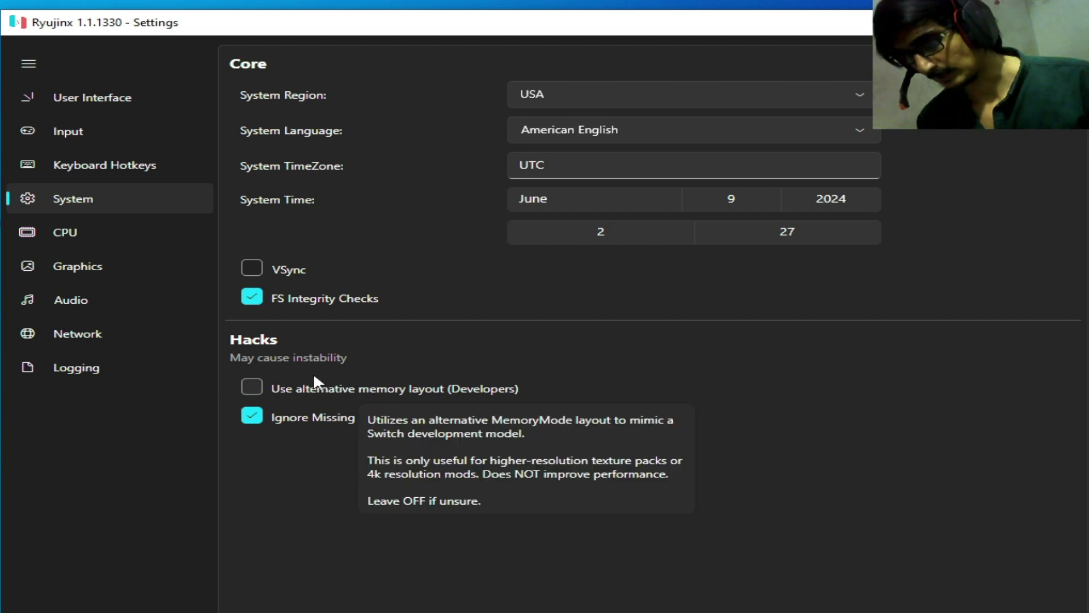
{"action": "left_click", "coordinate": [261, 418]}
{"action": "left_click", "coordinate": [255, 418]}
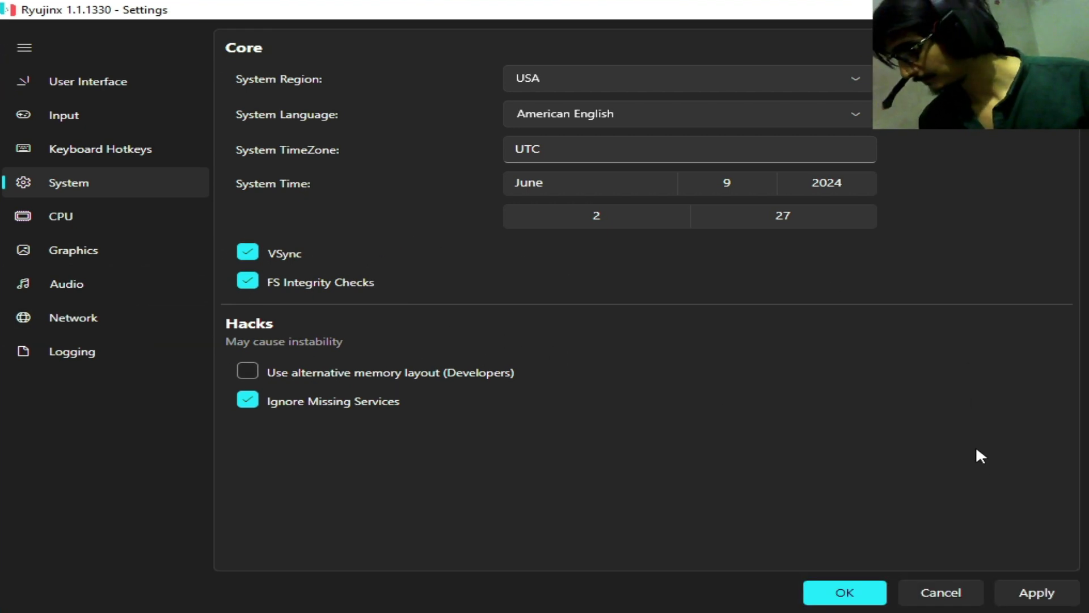
{"action": "left_click", "coordinate": [1022, 590]}
{"action": "left_click", "coordinate": [839, 594]}
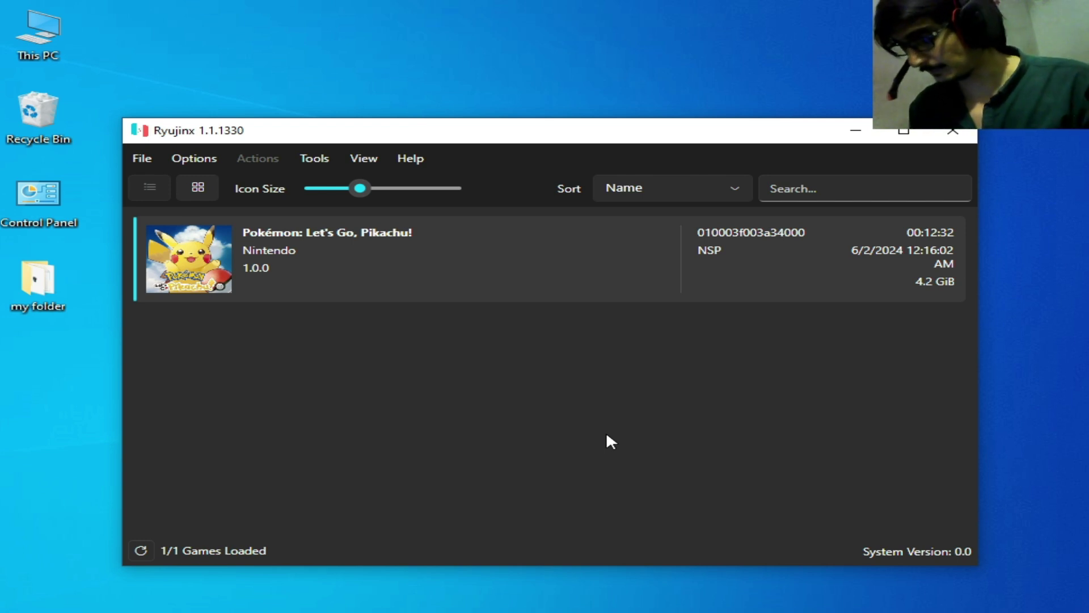
Turn Docked Mode off for Player 1 on the Input page and close the settings
{"action": "left_click", "coordinate": [217, 159]}
{"action": "left_click", "coordinate": [236, 295]}
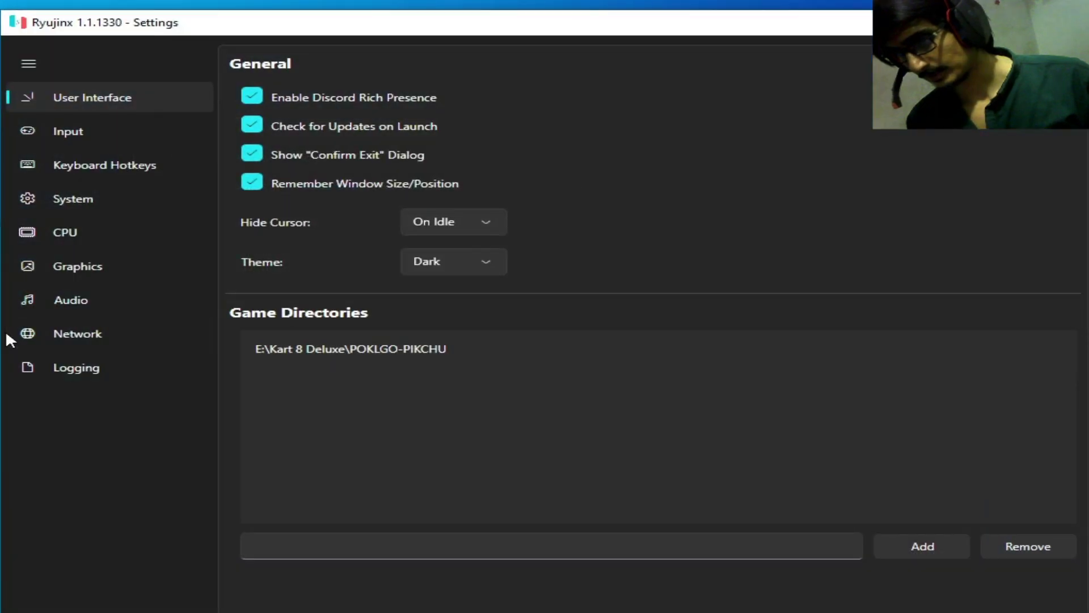
{"action": "left_click", "coordinate": [84, 301]}
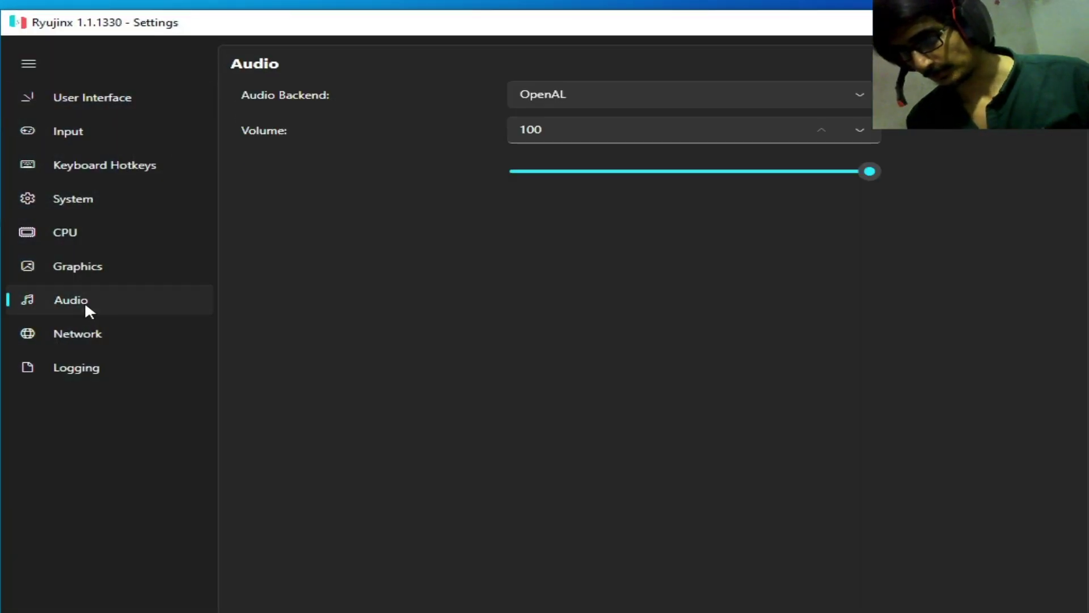
{"action": "left_click", "coordinate": [89, 130]}
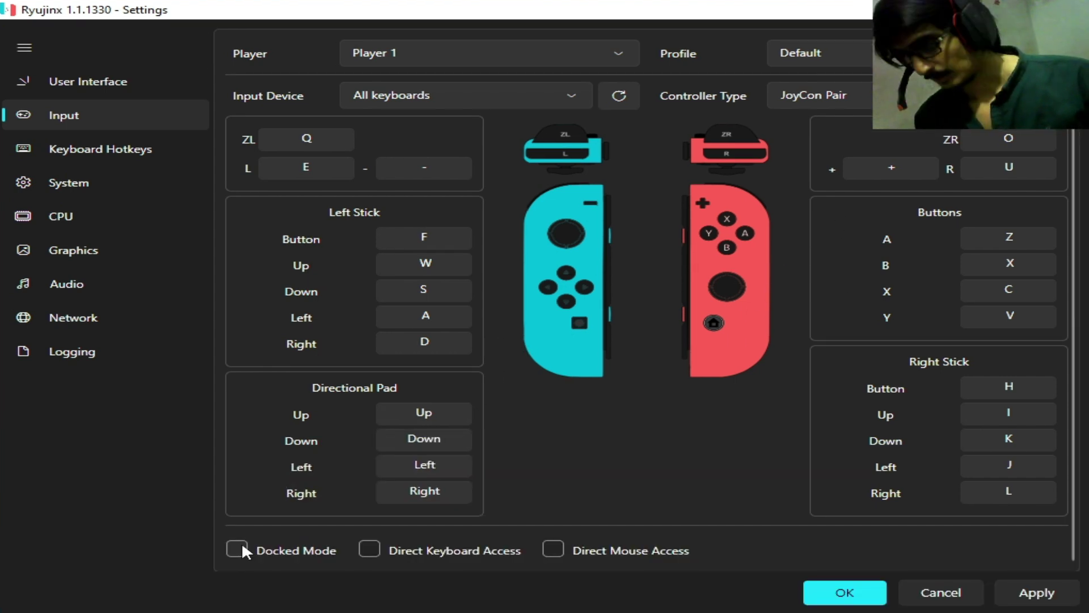
{"action": "left_click", "coordinate": [239, 546]}
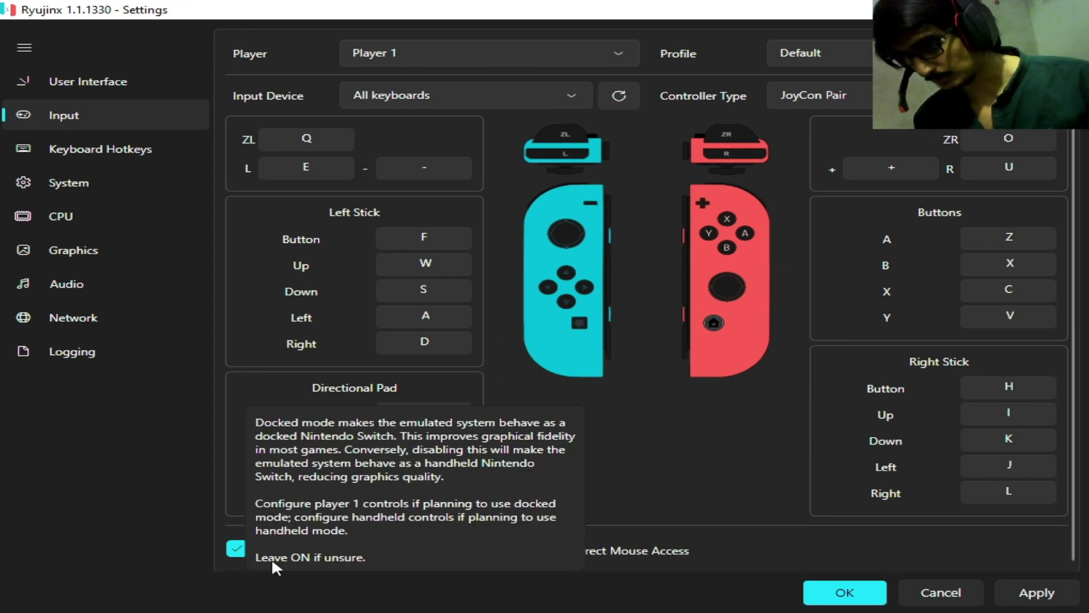
{"action": "left_click", "coordinate": [239, 546]}
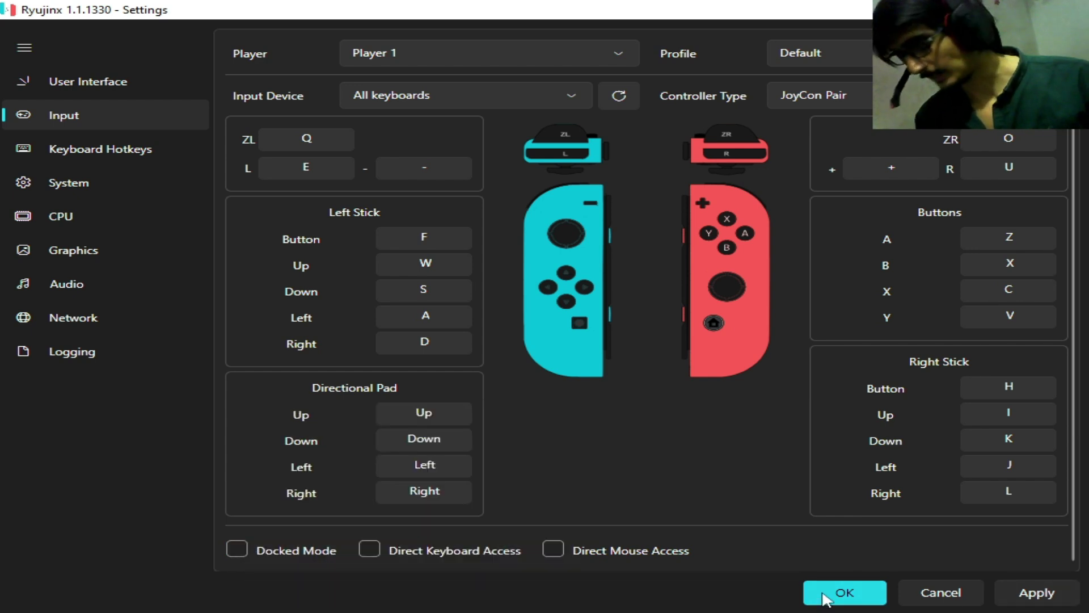
{"action": "left_click", "coordinate": [840, 592]}
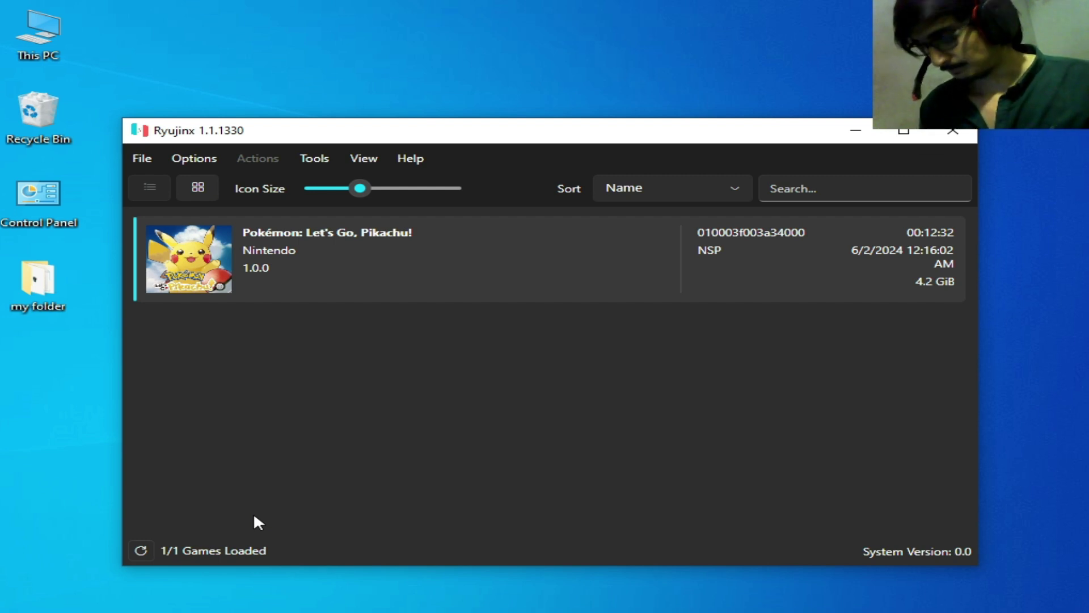
Browse the Ryujinx data folder to bis\system\Contents and check that 'registered' is empty
{"action": "left_click", "coordinate": [144, 158]}
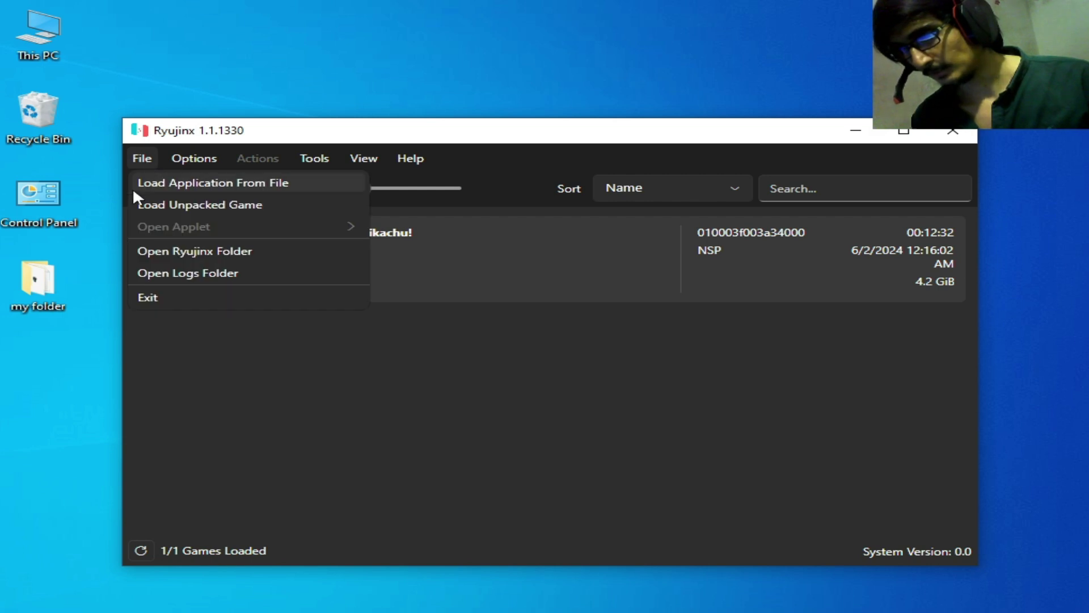
{"action": "left_click", "coordinate": [193, 251]}
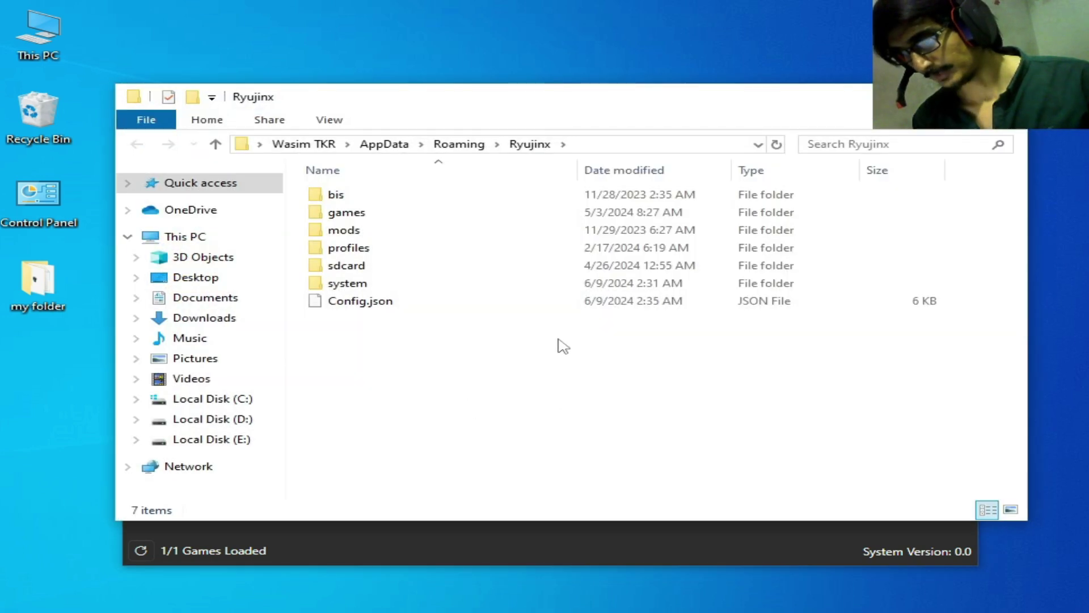
{"action": "double_click", "coordinate": [343, 198]}
{"action": "double_click", "coordinate": [356, 199]}
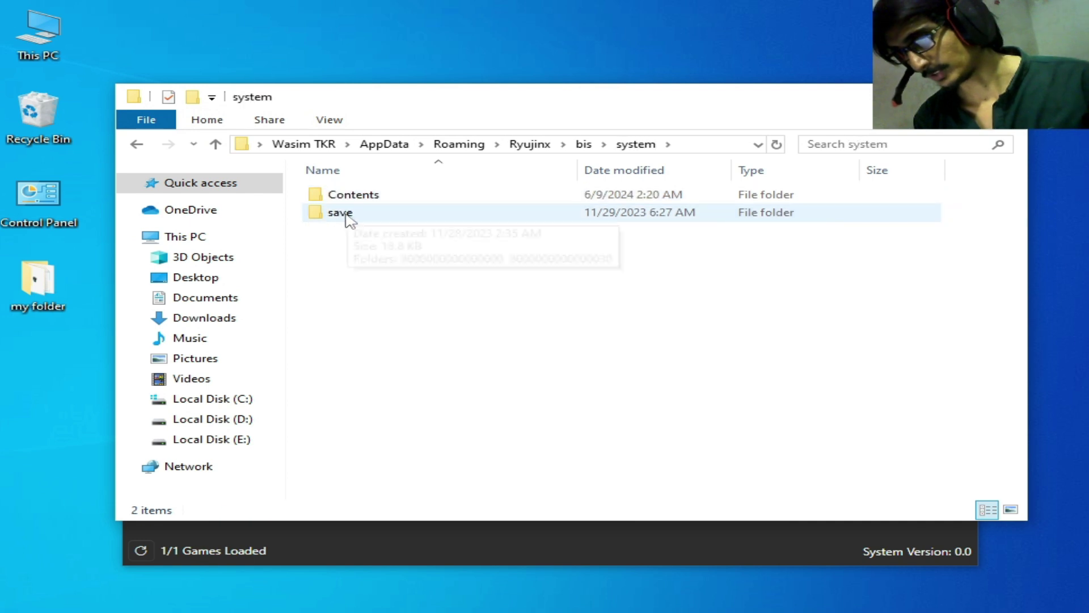
{"action": "double_click", "coordinate": [352, 198]}
{"action": "double_click", "coordinate": [368, 196]}
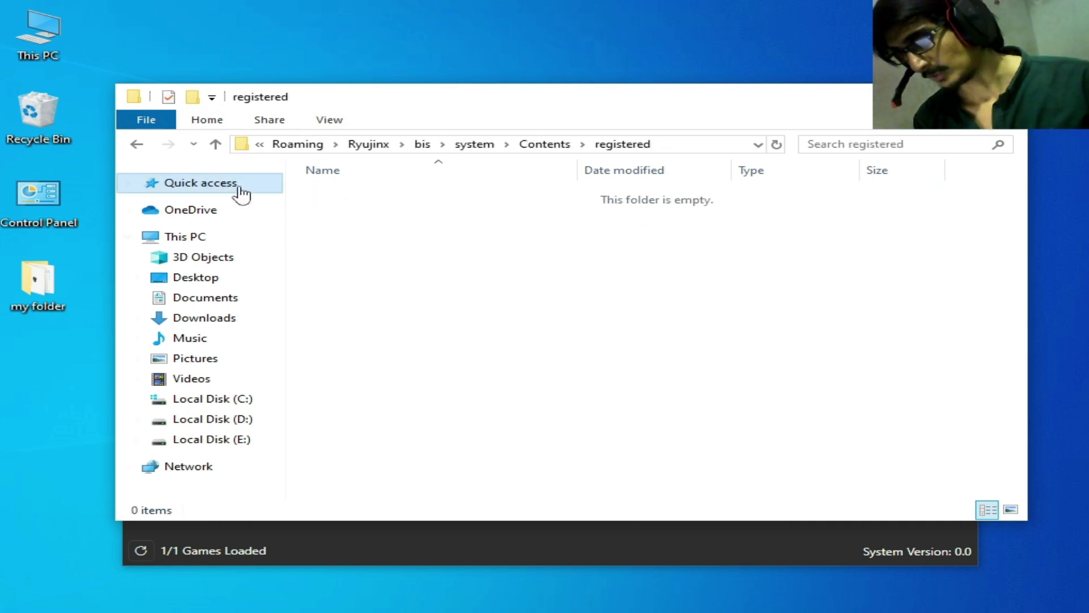
Delete the empty 'registered' folder and close File Explorer
{"action": "left_click", "coordinate": [136, 145]}
{"action": "right_click", "coordinate": [345, 196]}
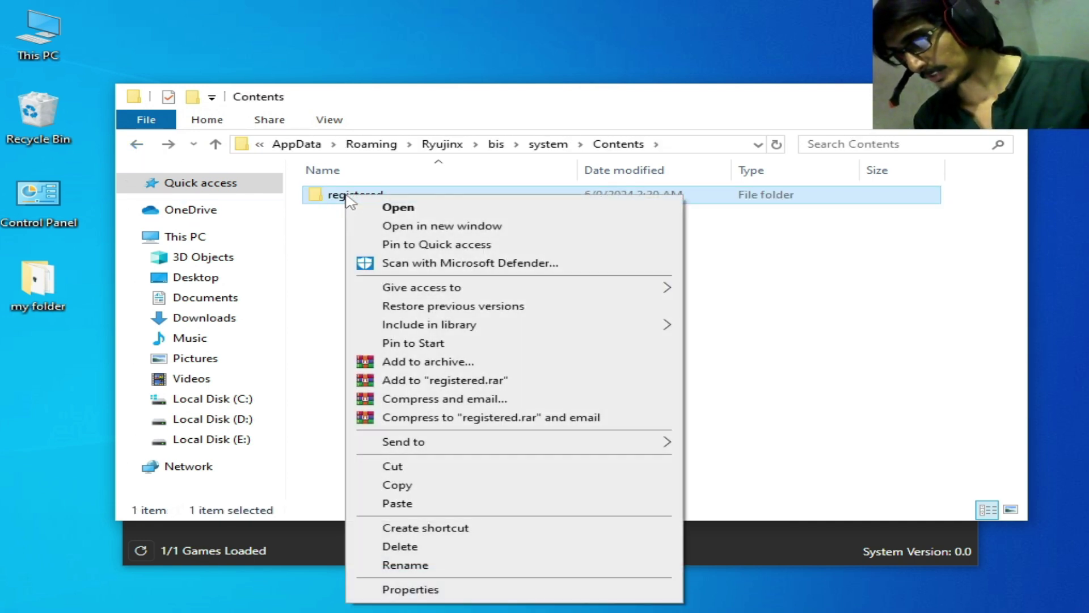
{"action": "left_click", "coordinate": [397, 547]}
{"action": "left_click", "coordinate": [1014, 95]}
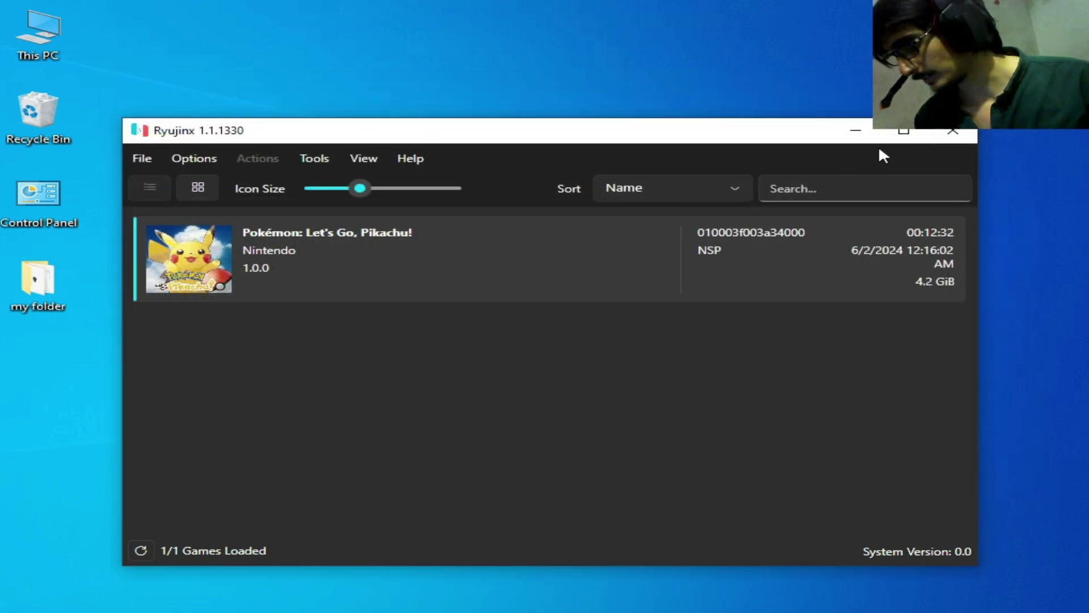
Close Ryujinx and relaunch it with Open from its desktop shortcut's context menu
{"action": "left_click", "coordinate": [946, 139]}
{"action": "right_click", "coordinate": [547, 191]}
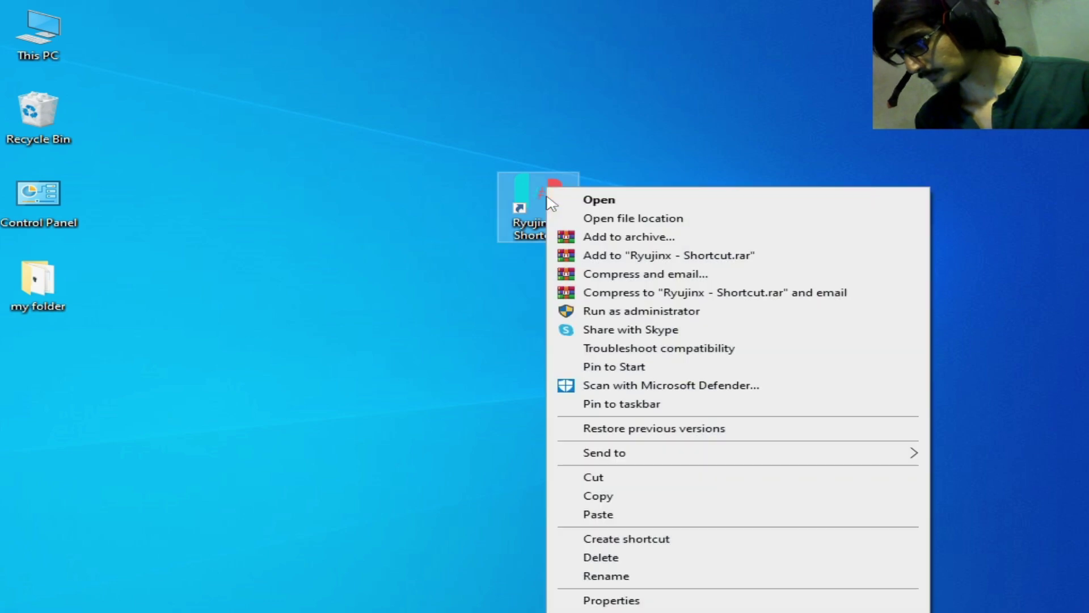
{"action": "left_click", "coordinate": [591, 200]}
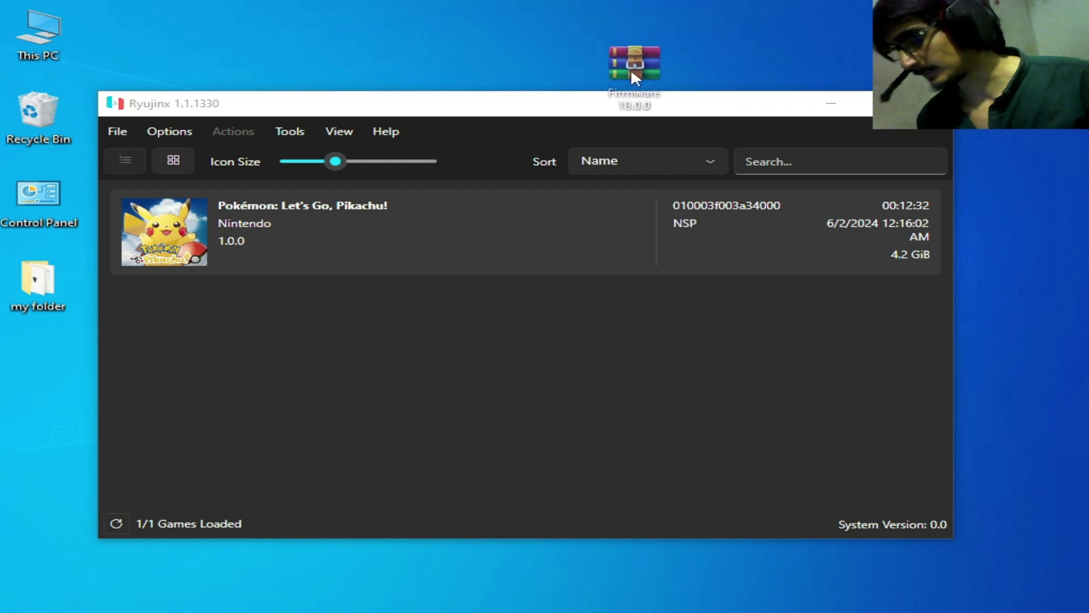
Place the Firmware and Keys 18.0.0 archives side by side on the desktop, then preview Tools > Install Firmware
{"action": "left_click_drag", "start_coordinate": [548, 52], "coordinate": [542, 57]}
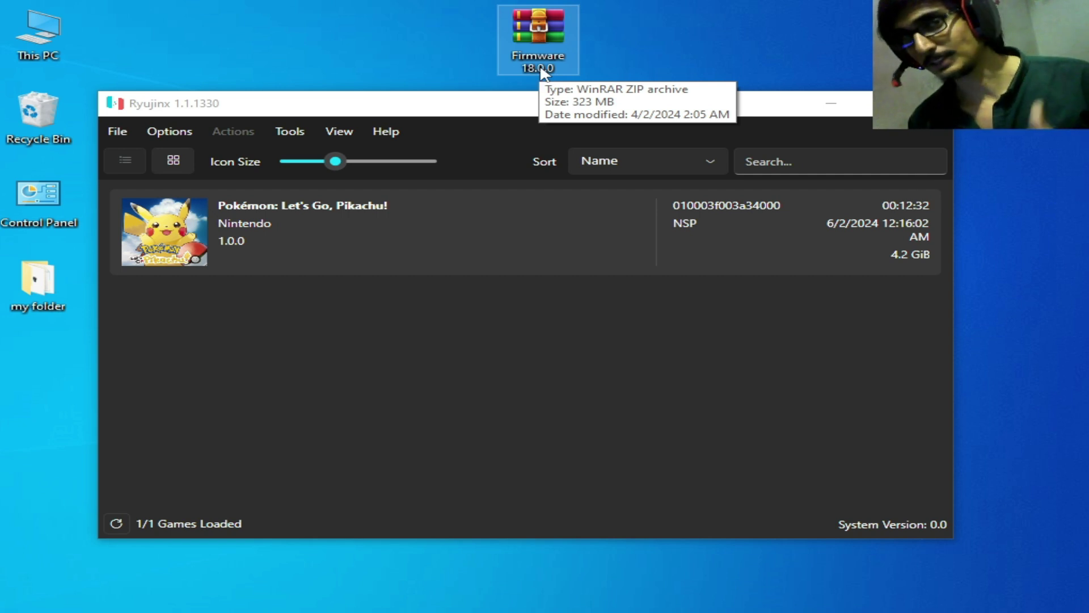
{"action": "left_click_drag", "start_coordinate": [965, 34], "coordinate": [375, 75]}
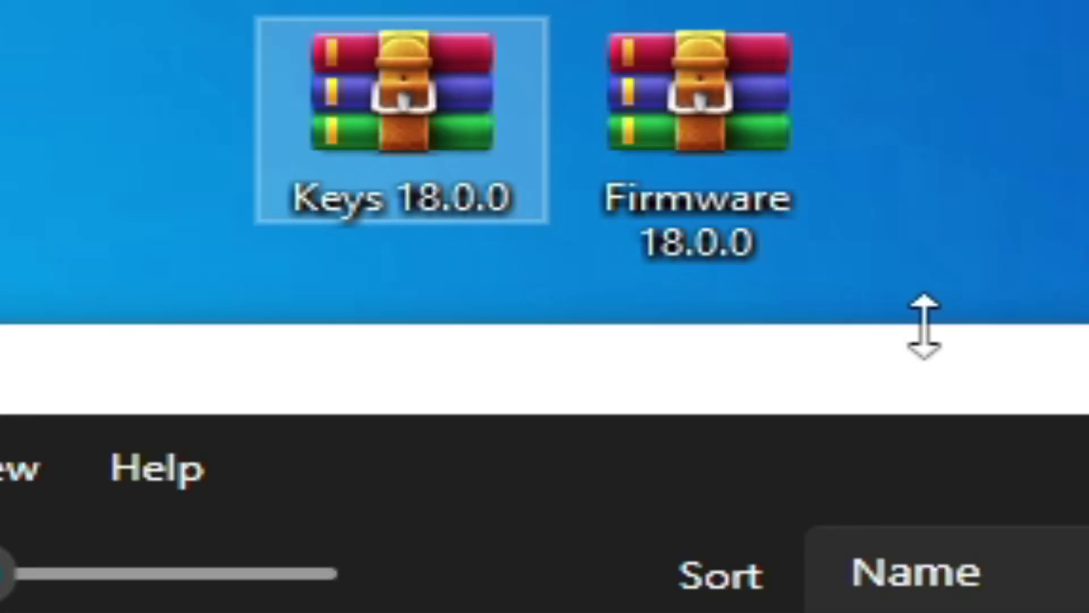
{"action": "left_click", "coordinate": [17, 471]}
{"action": "mouse_move", "coordinate": [296, 133]}
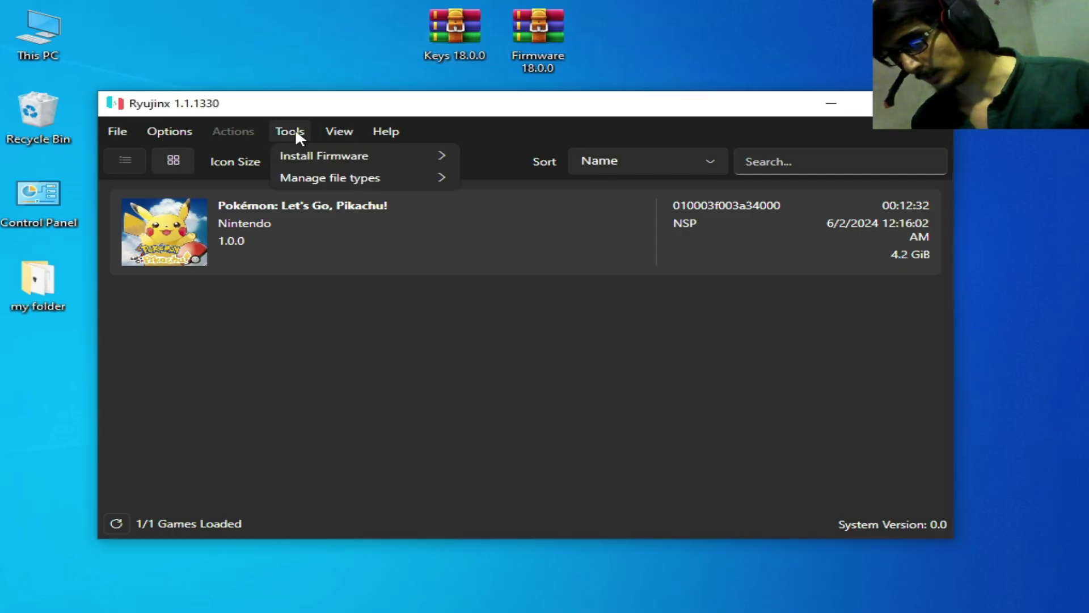
{"action": "mouse_move", "coordinate": [372, 160]}
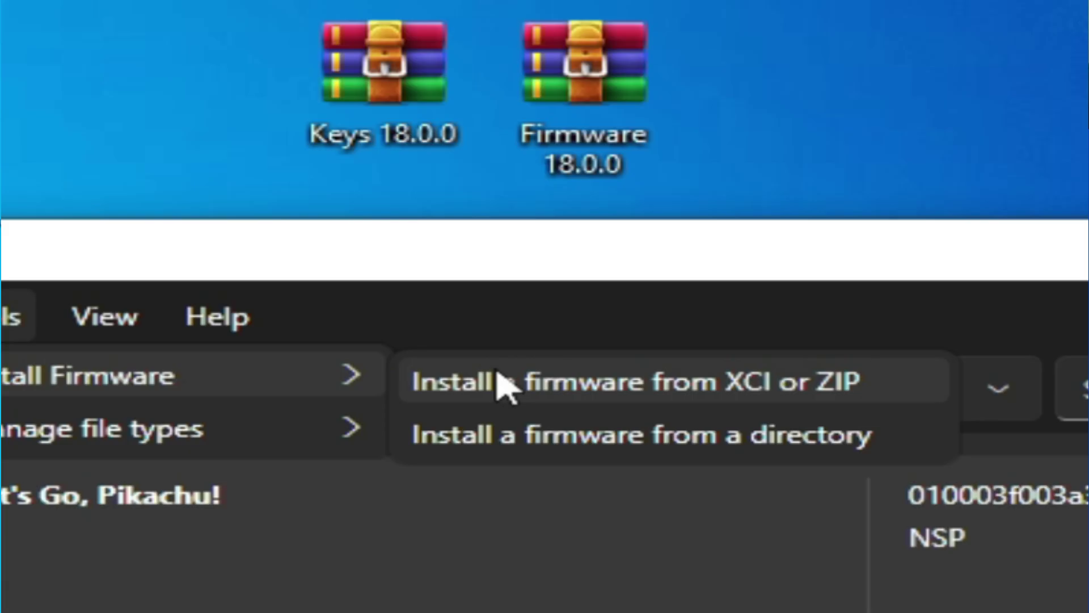
Open Ryujinx's system folder in Explorer and delete its four old files
{"action": "left_click", "coordinate": [121, 137]}
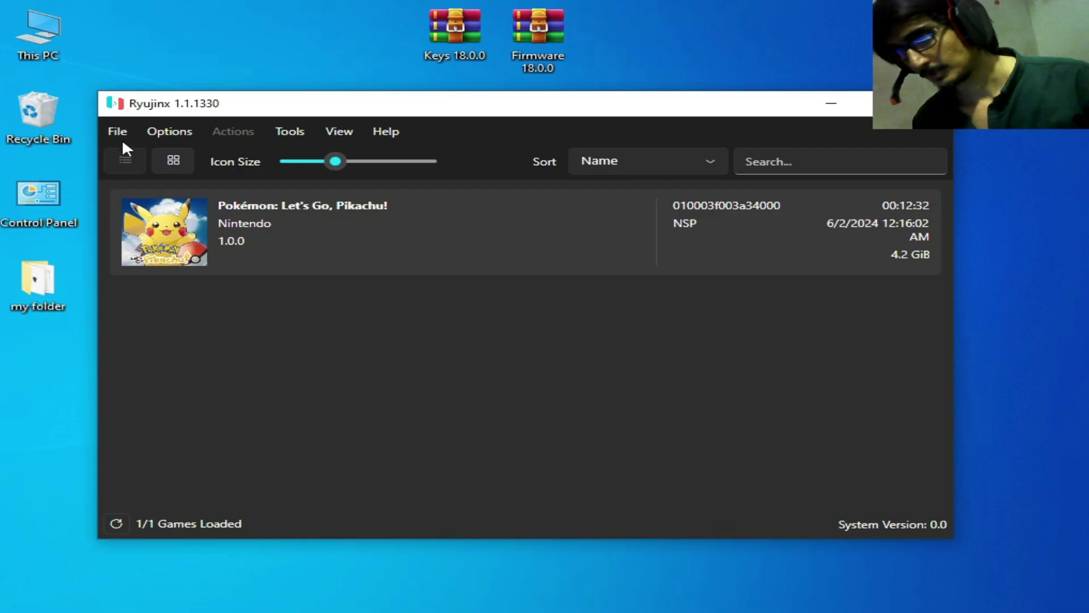
{"action": "left_click", "coordinate": [115, 131]}
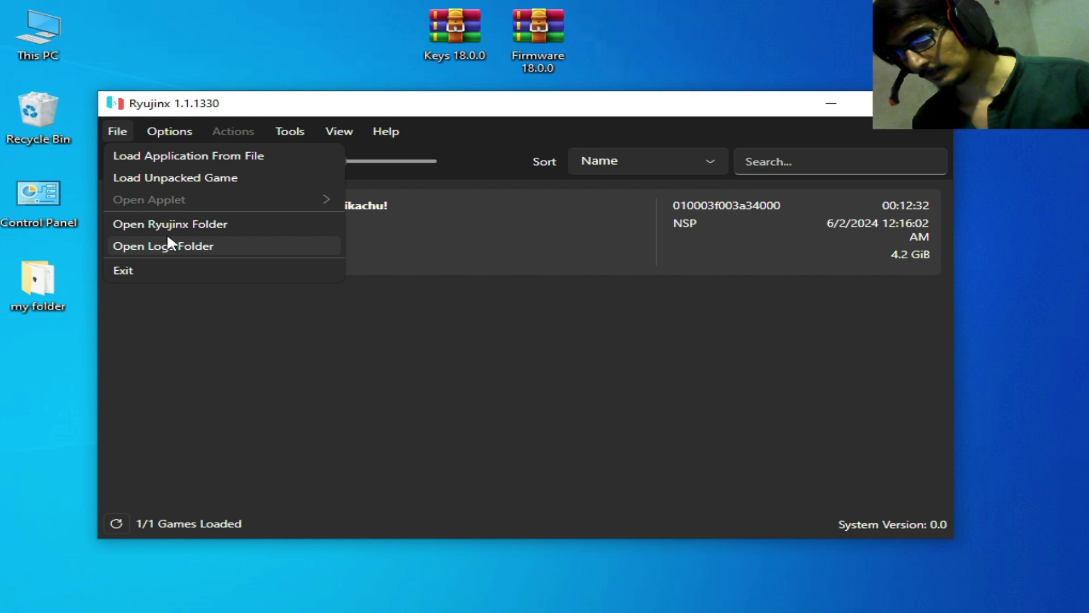
{"action": "left_click", "coordinate": [169, 224]}
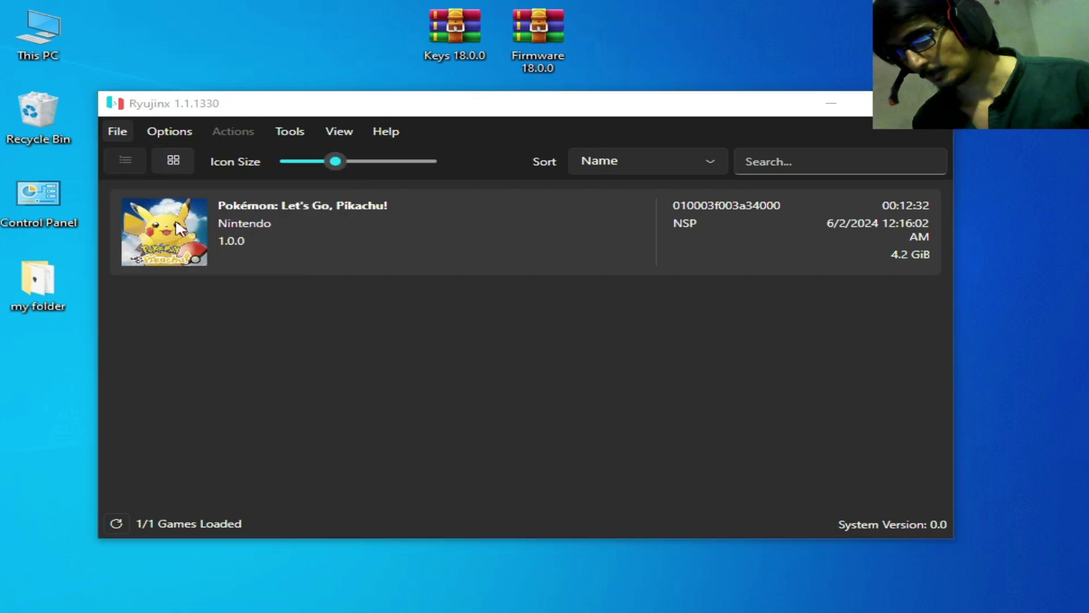
{"action": "double_click", "coordinate": [372, 294]}
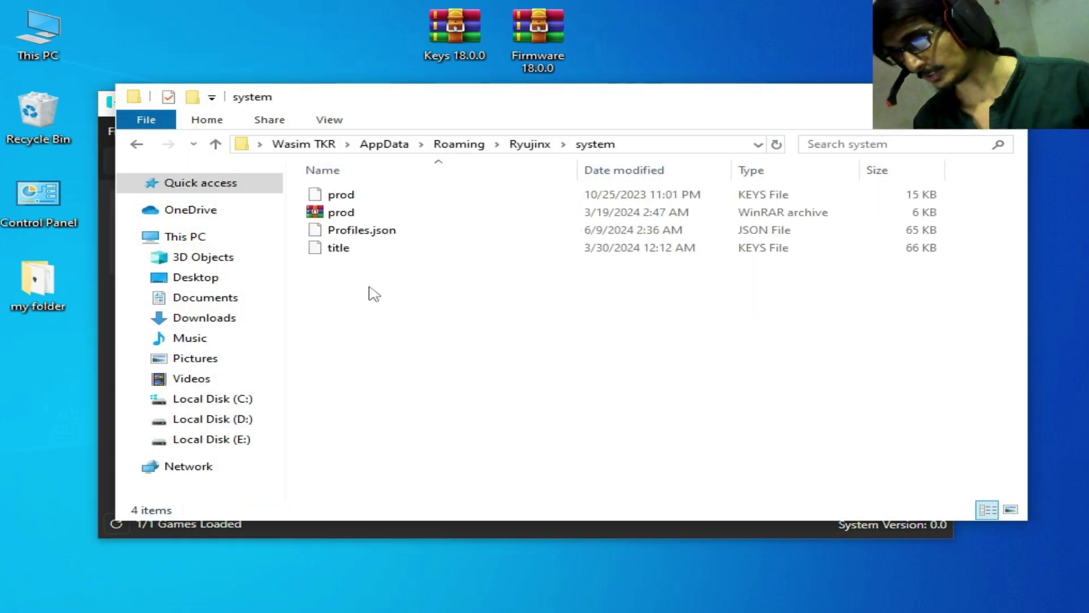
{"action": "left_click_drag", "start_coordinate": [296, 190], "coordinate": [332, 250]}
{"action": "right_click", "coordinate": [331, 250]}
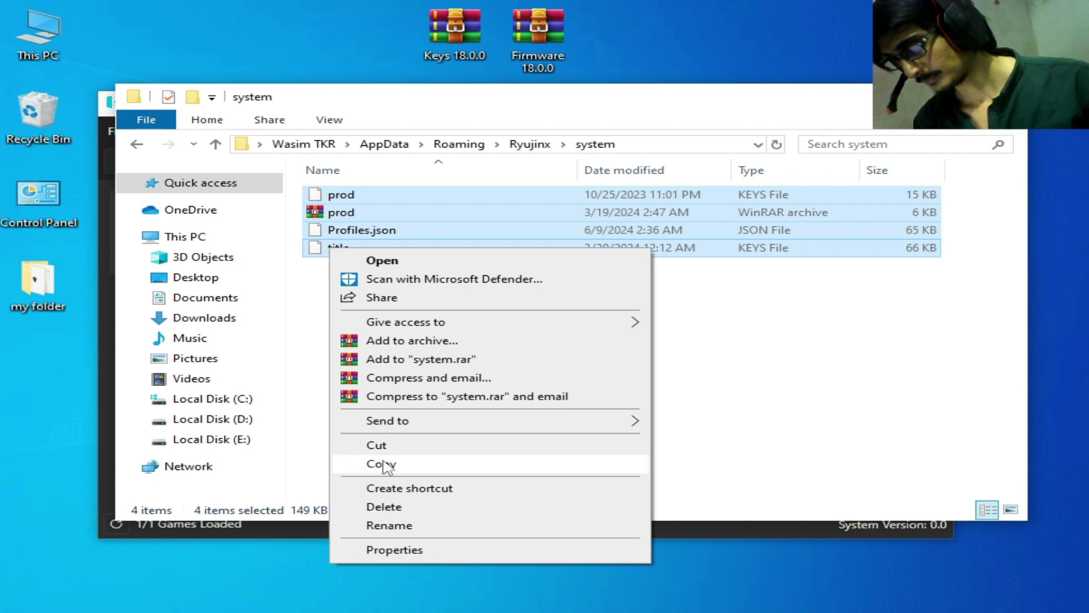
{"action": "left_click", "coordinate": [386, 508]}
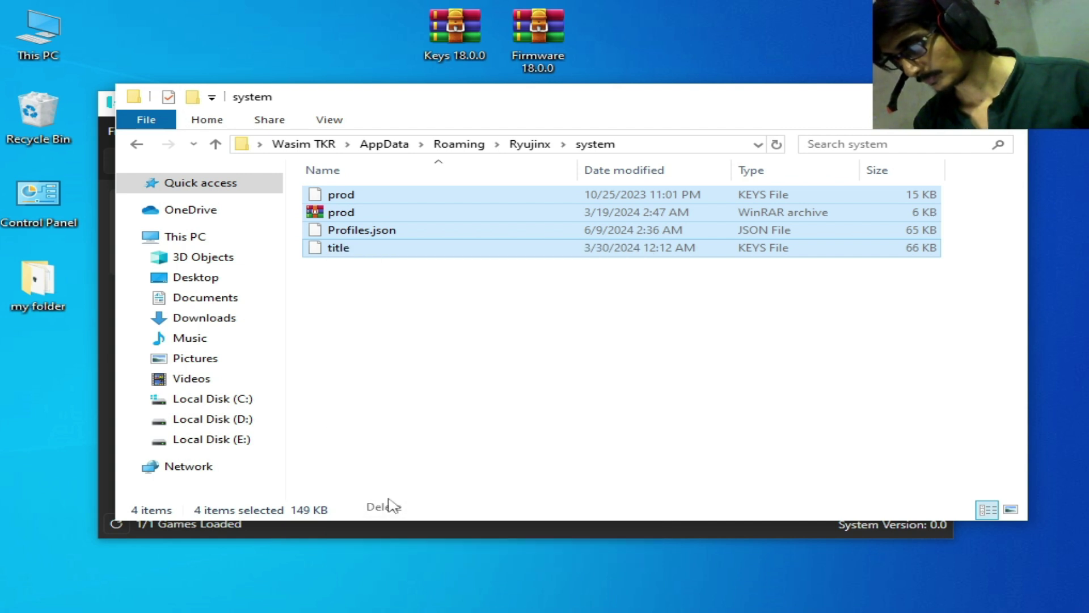
Move the Keys 18.0.0 archive into system, Extract Here, and delete the extracted title file
{"action": "left_click_drag", "start_coordinate": [452, 25], "coordinate": [459, 301]}
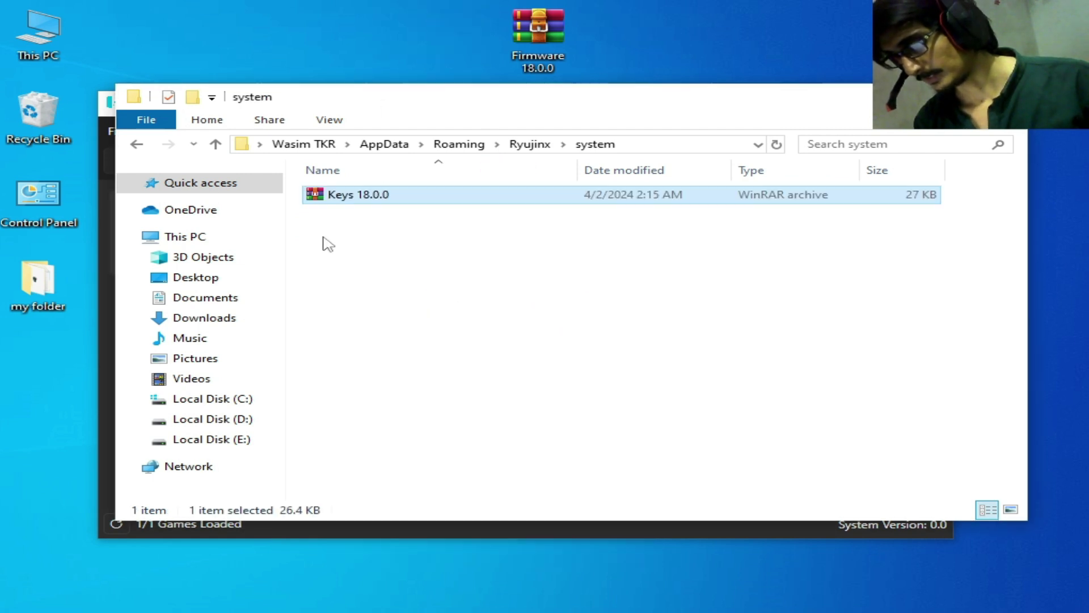
{"action": "right_click", "coordinate": [325, 193]}
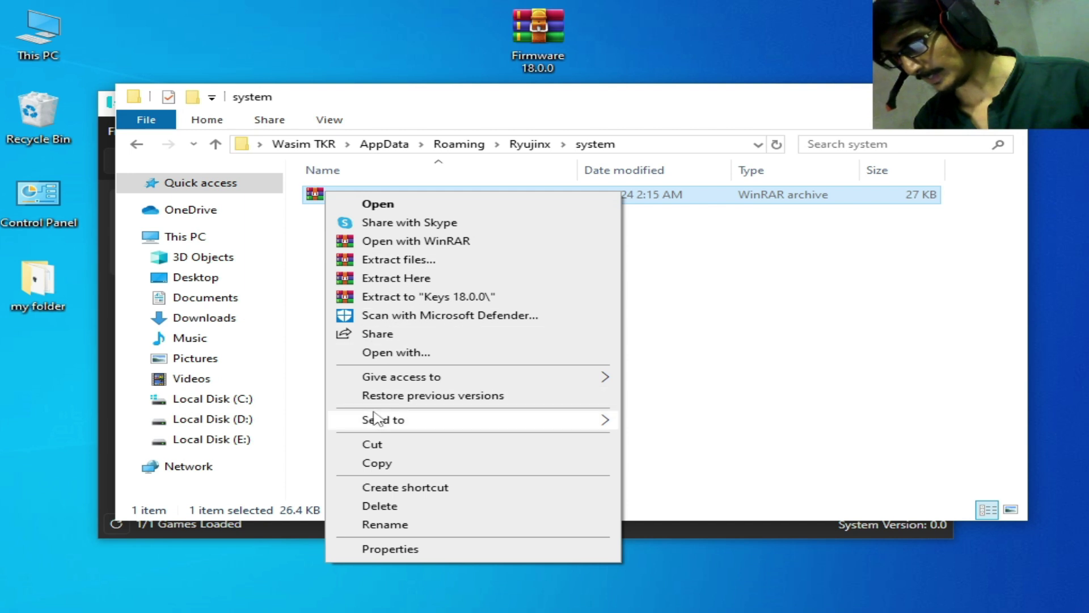
{"action": "left_click", "coordinate": [459, 279]}
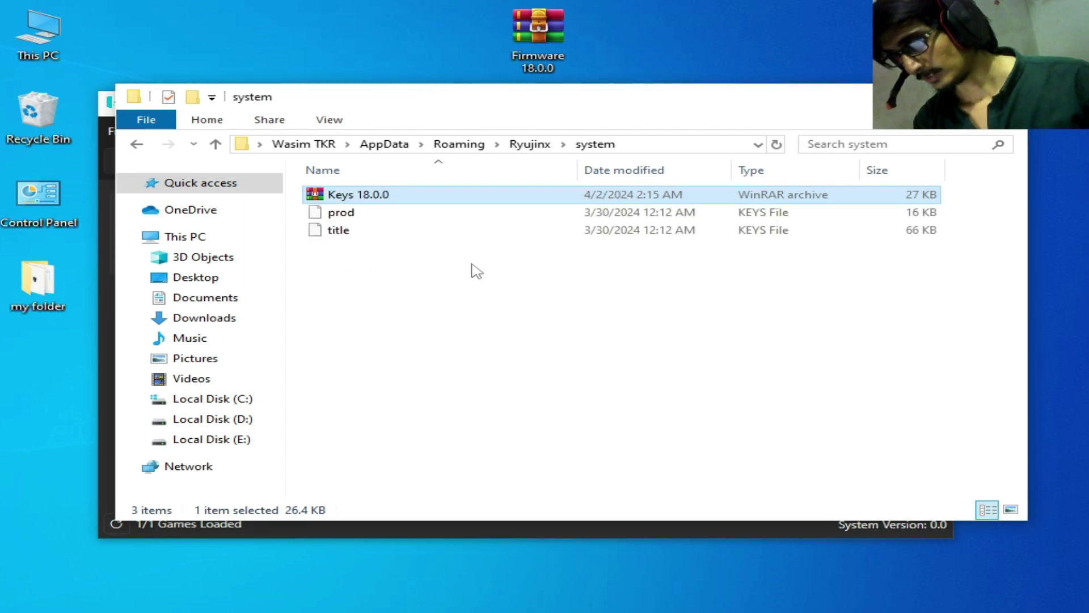
{"action": "left_click", "coordinate": [355, 215]}
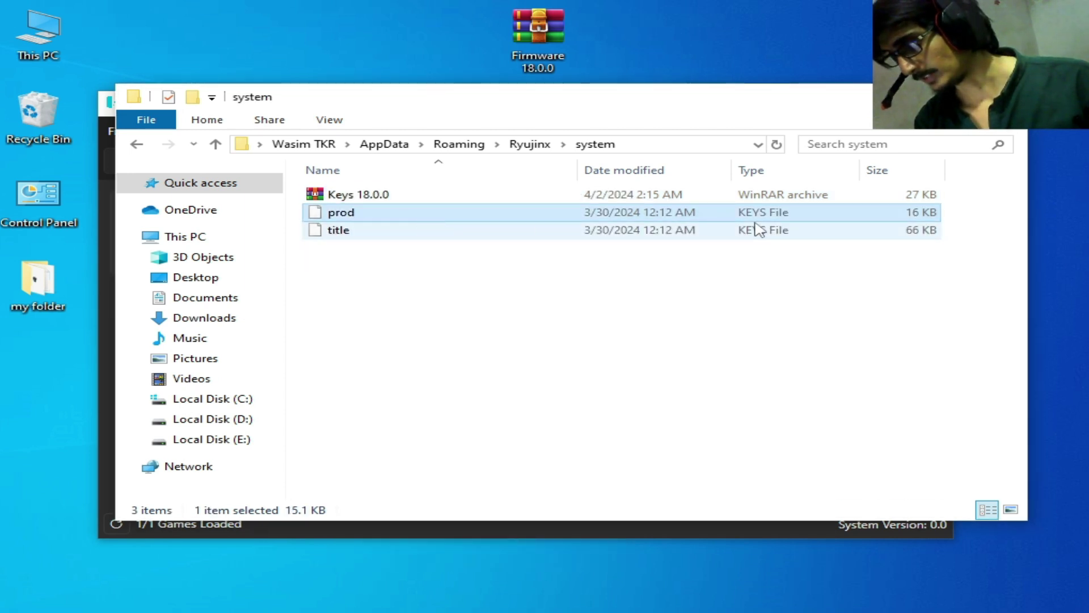
{"action": "left_click", "coordinate": [338, 233]}
{"action": "right_click", "coordinate": [339, 231]}
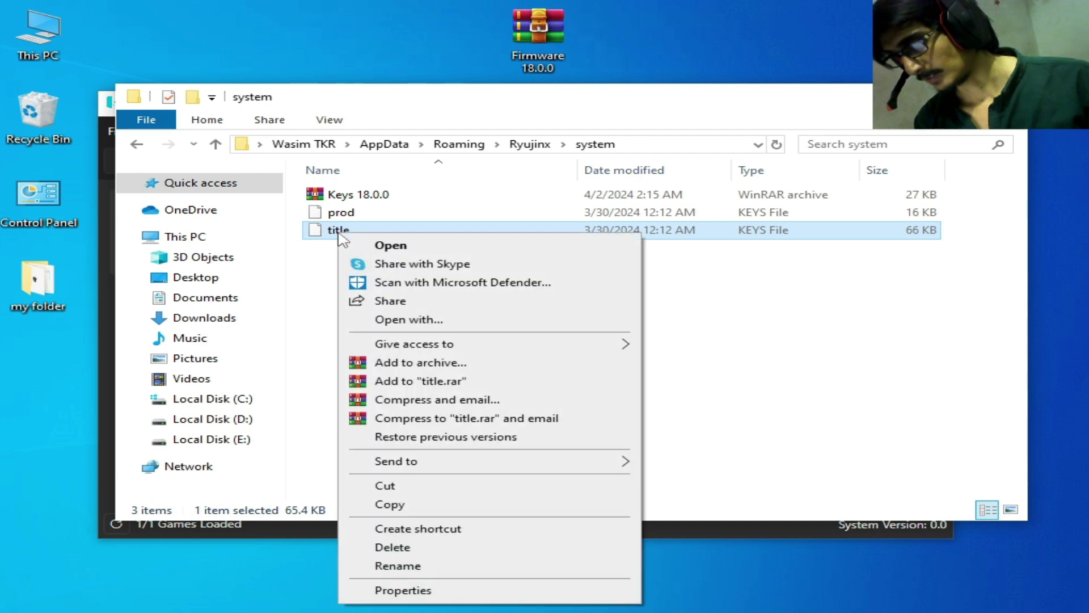
{"action": "left_click", "coordinate": [391, 547]}
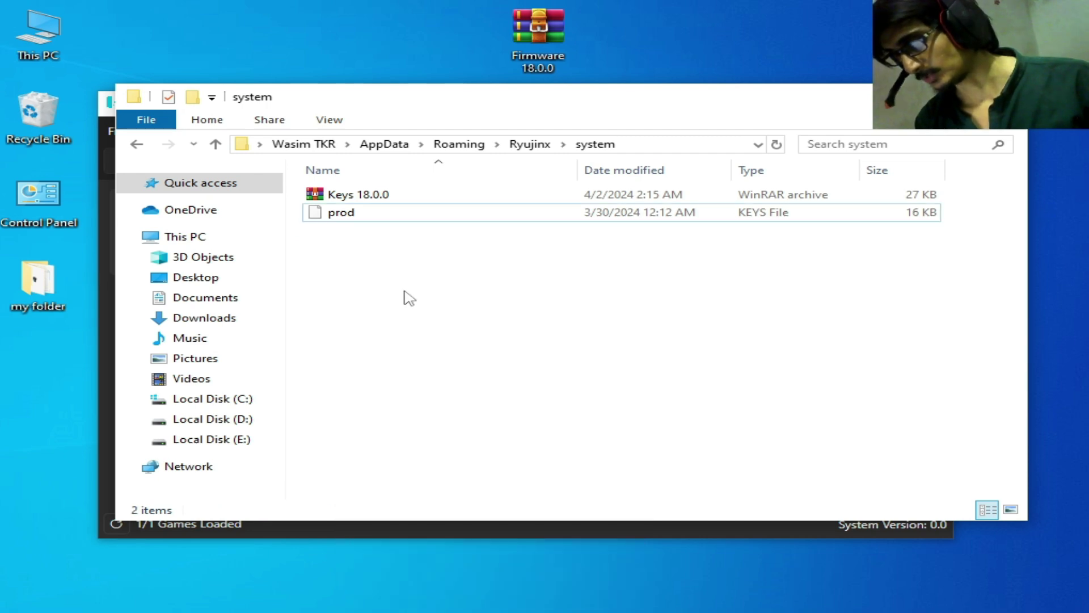
Close Explorer and Ryujinx, relaunch Ryujinx from its desktop shortcut, and close the console window
{"action": "key", "text": "alt+F4"}
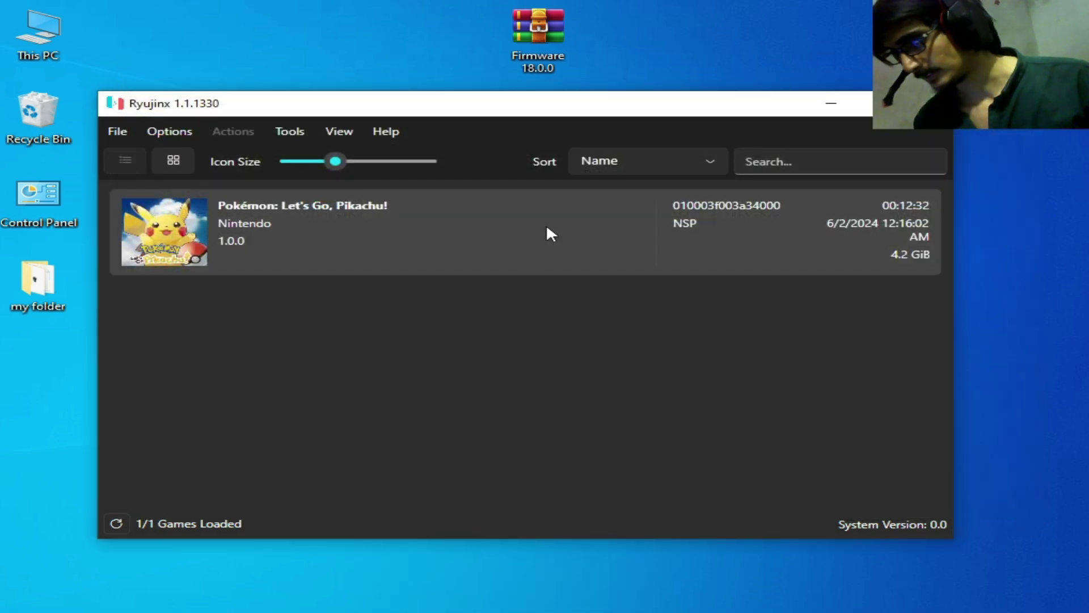
{"action": "key", "text": "super+d"}
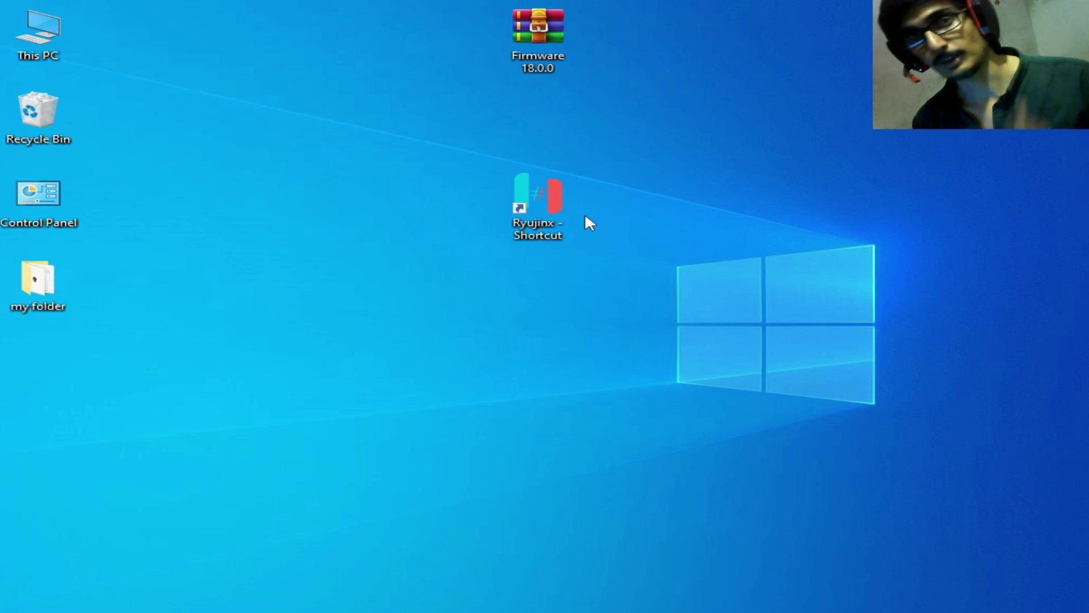
{"action": "right_click", "coordinate": [537, 203]}
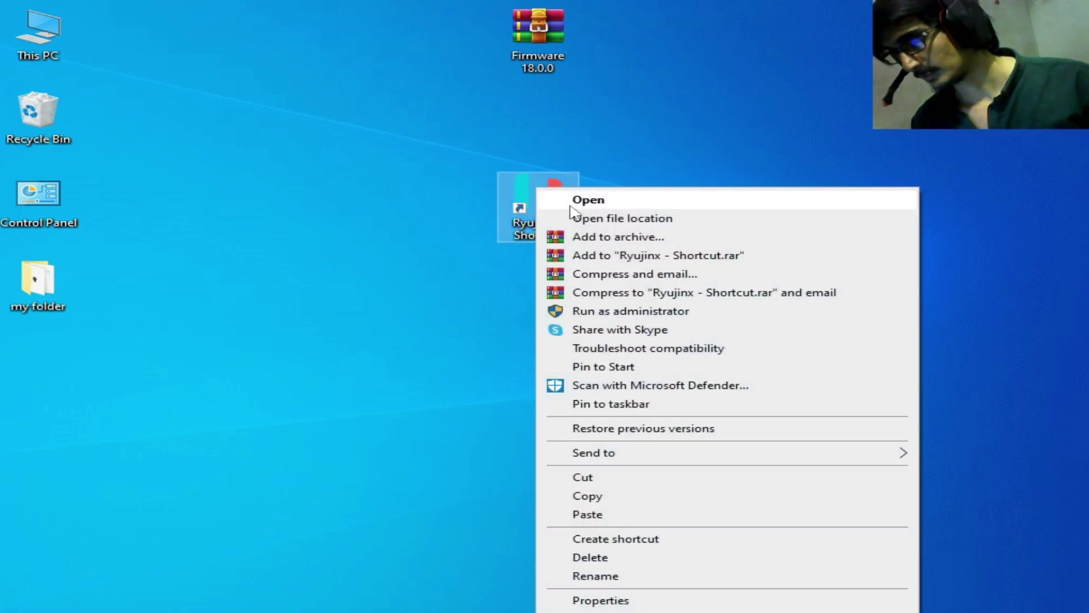
{"action": "left_click", "coordinate": [578, 199]}
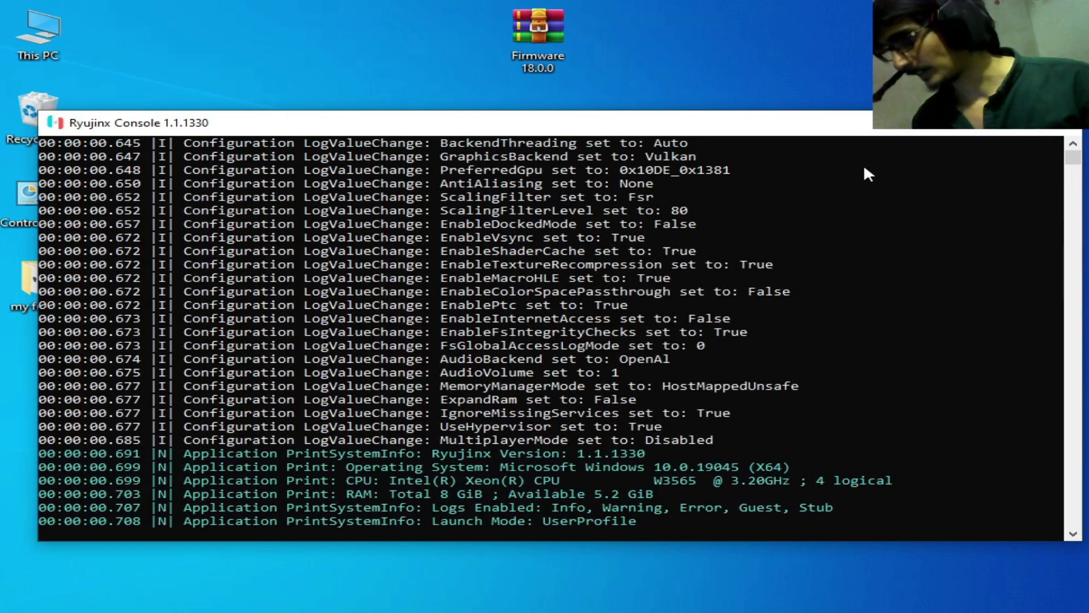
{"action": "left_click", "coordinate": [1068, 121]}
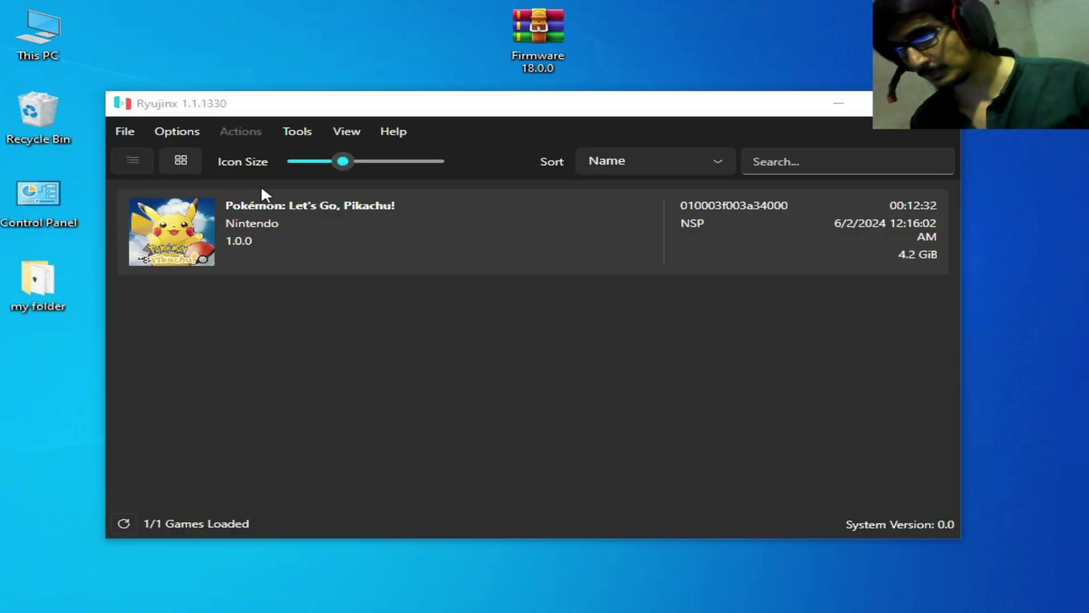
Start a firmware install from an XCI or ZIP file under Tools > Install Firmware
{"action": "left_click", "coordinate": [299, 130]}
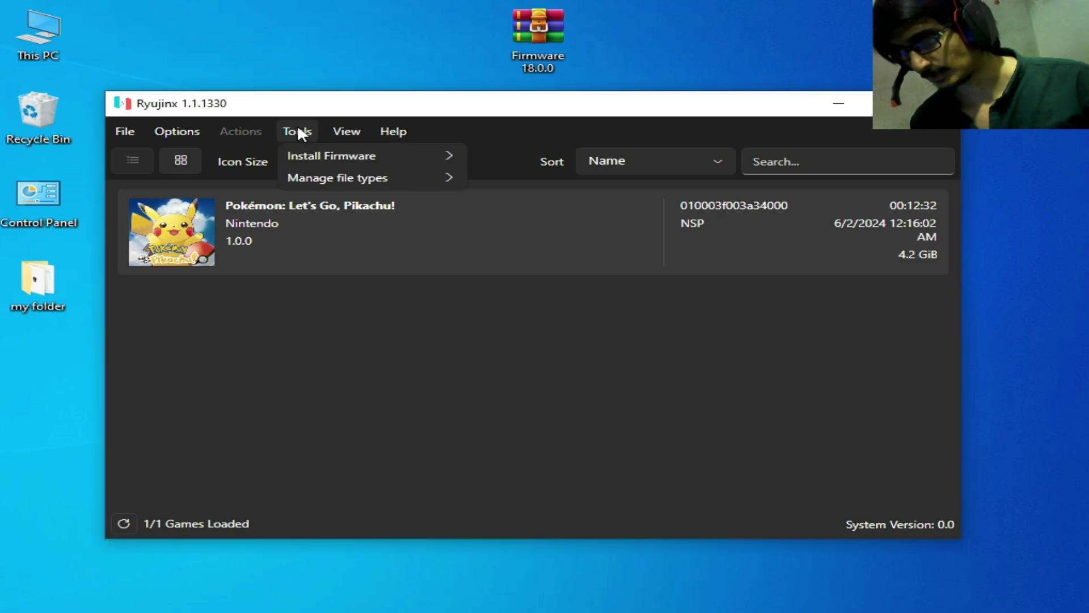
{"action": "mouse_move", "coordinate": [325, 158]}
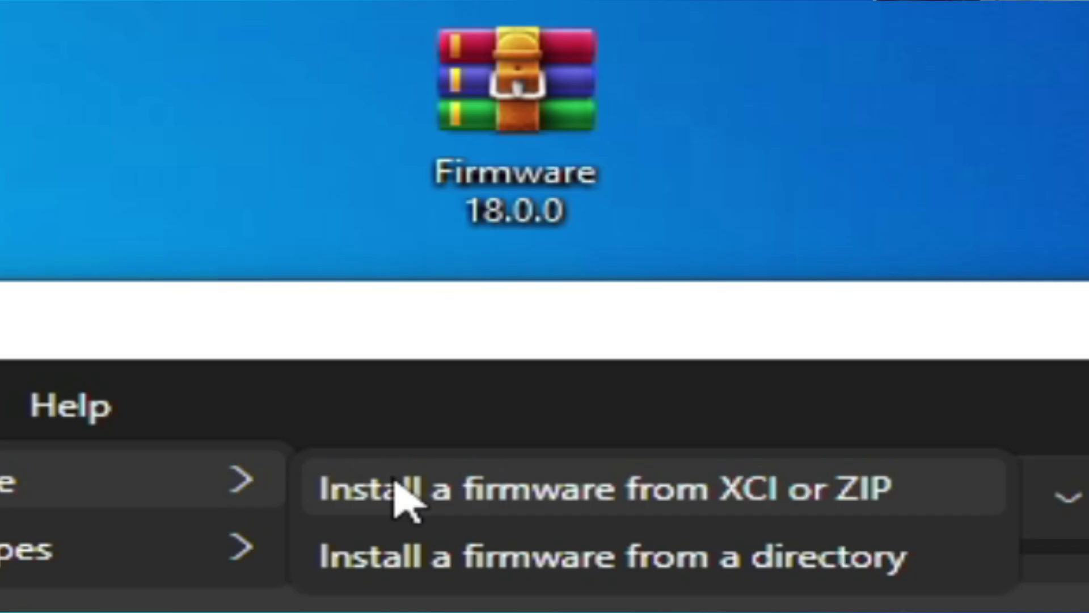
{"action": "left_click", "coordinate": [397, 488]}
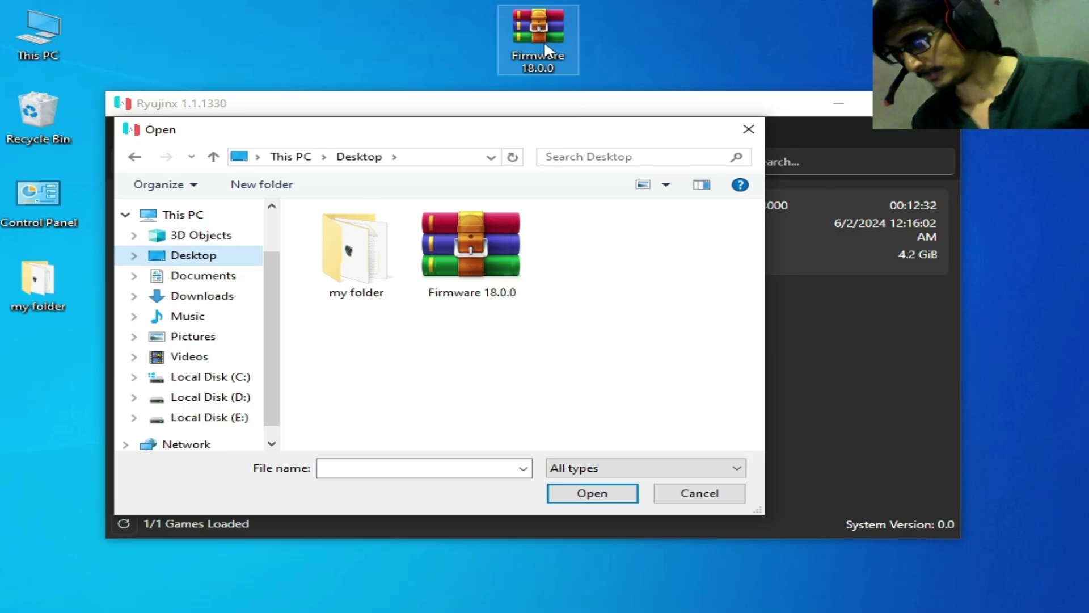
Pick the Firmware 18.0.0 archive on the Desktop, confirm installation, and dismiss the success notice
{"action": "left_click", "coordinate": [518, 80]}
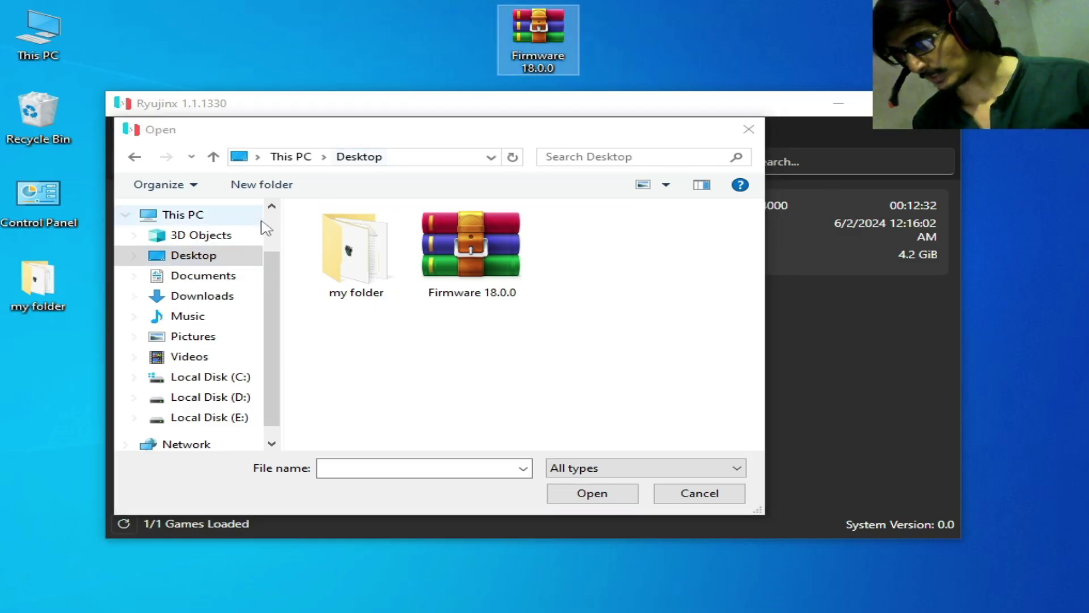
{"action": "left_click", "coordinate": [206, 275]}
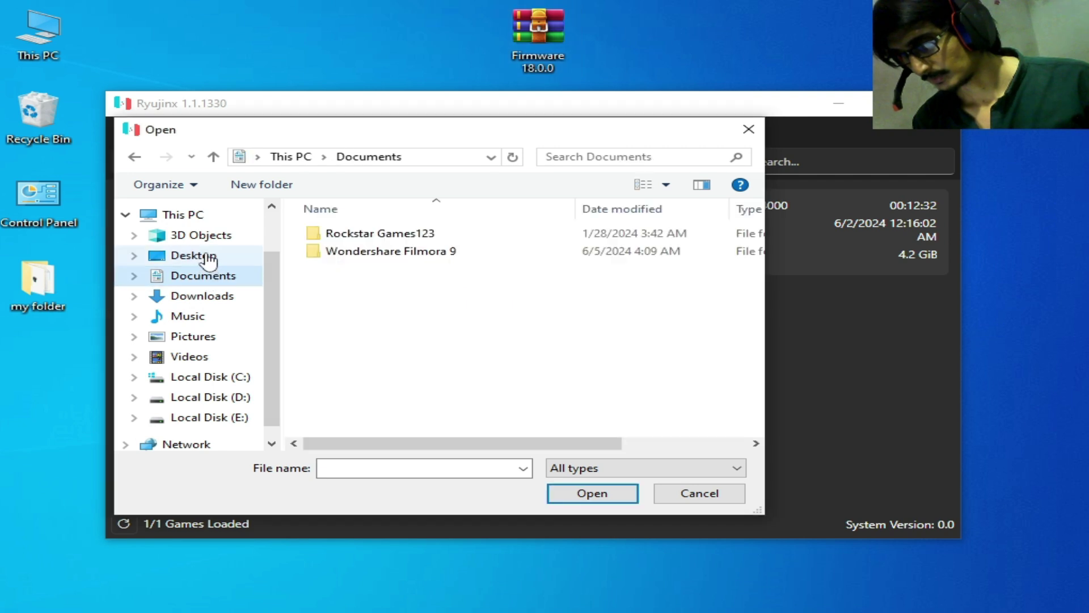
{"action": "left_click", "coordinate": [186, 255]}
{"action": "left_click", "coordinate": [475, 235]}
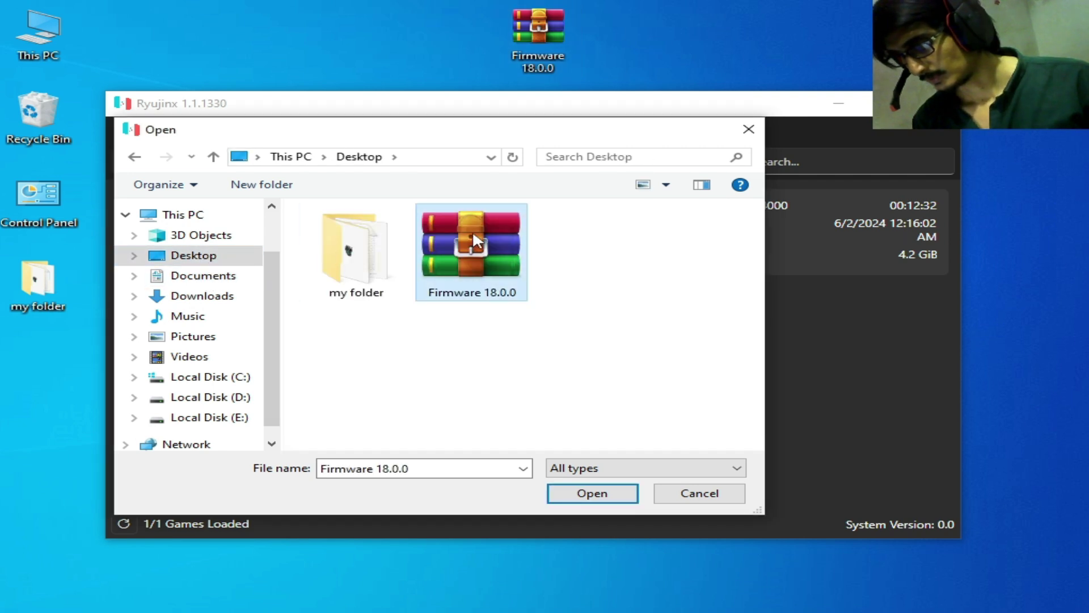
{"action": "left_click", "coordinate": [592, 493]}
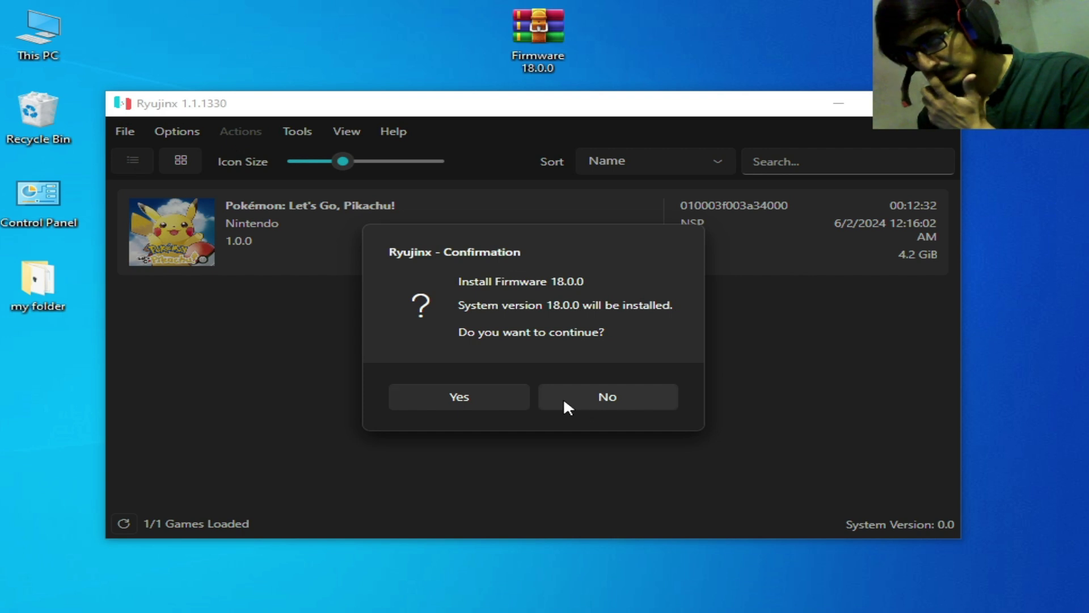
{"action": "left_click", "coordinate": [445, 400]}
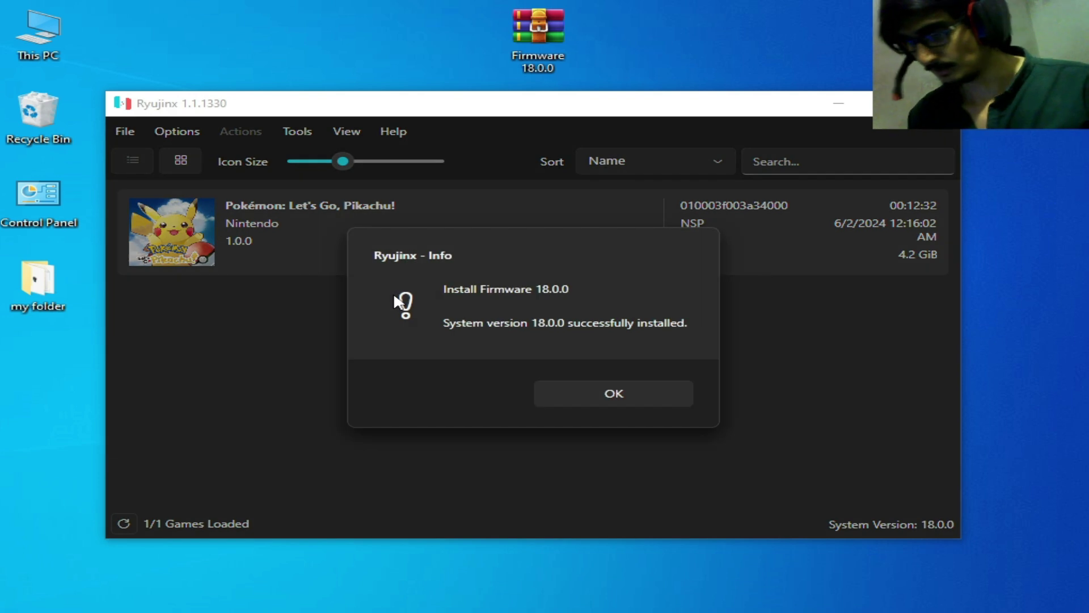
{"action": "left_click", "coordinate": [572, 384]}
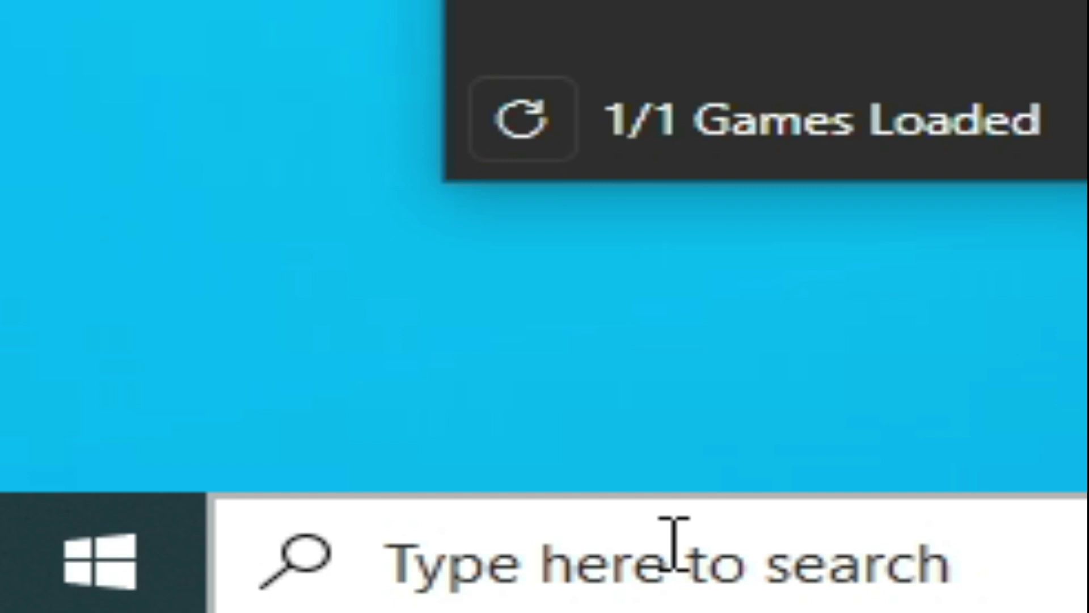
{"action": "left_click", "coordinate": [672, 545]}
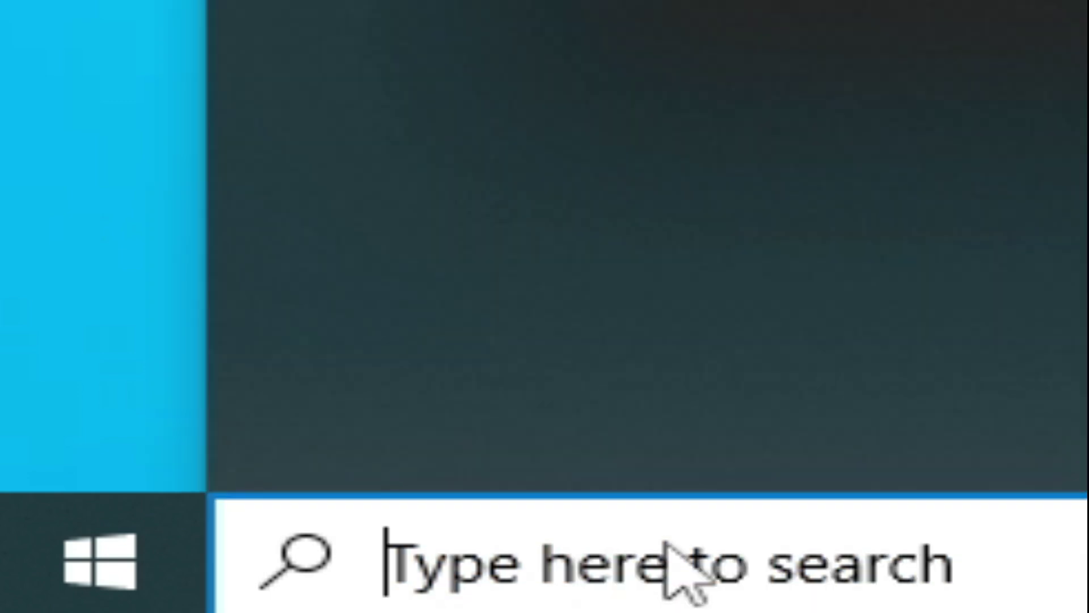
{"action": "type", "text": "d"}
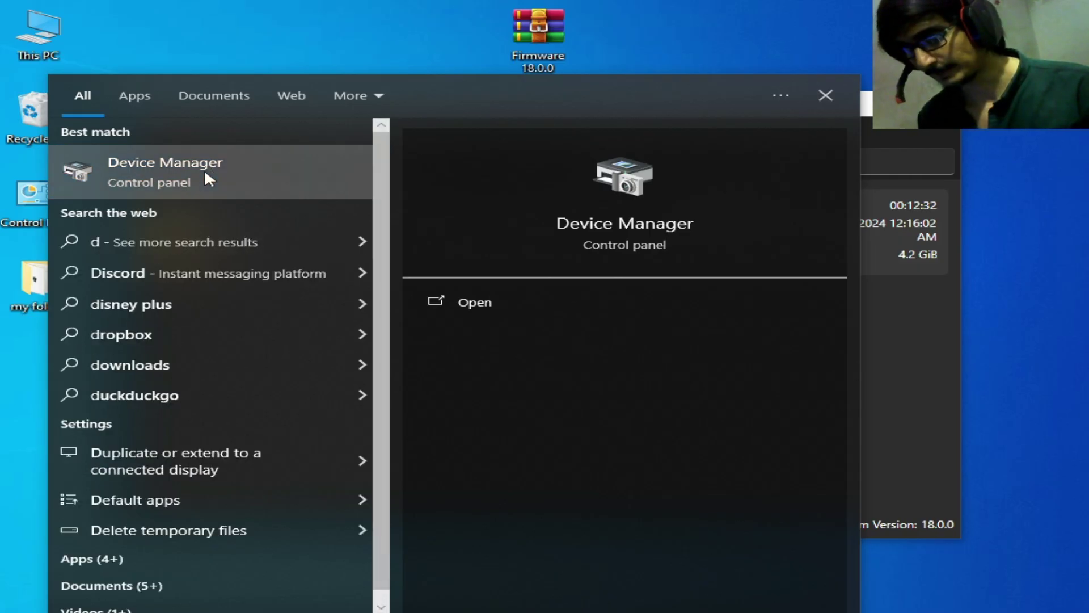
{"action": "left_click", "coordinate": [204, 169]}
{"action": "left_click", "coordinate": [115, 190]}
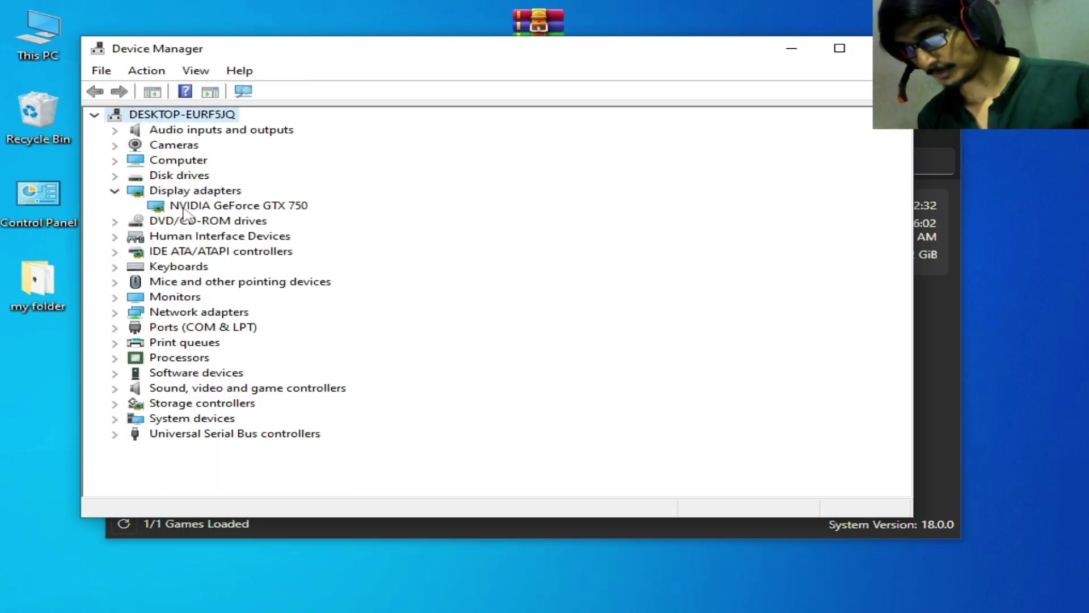
{"action": "left_click", "coordinate": [214, 207]}
{"action": "right_click", "coordinate": [231, 209]}
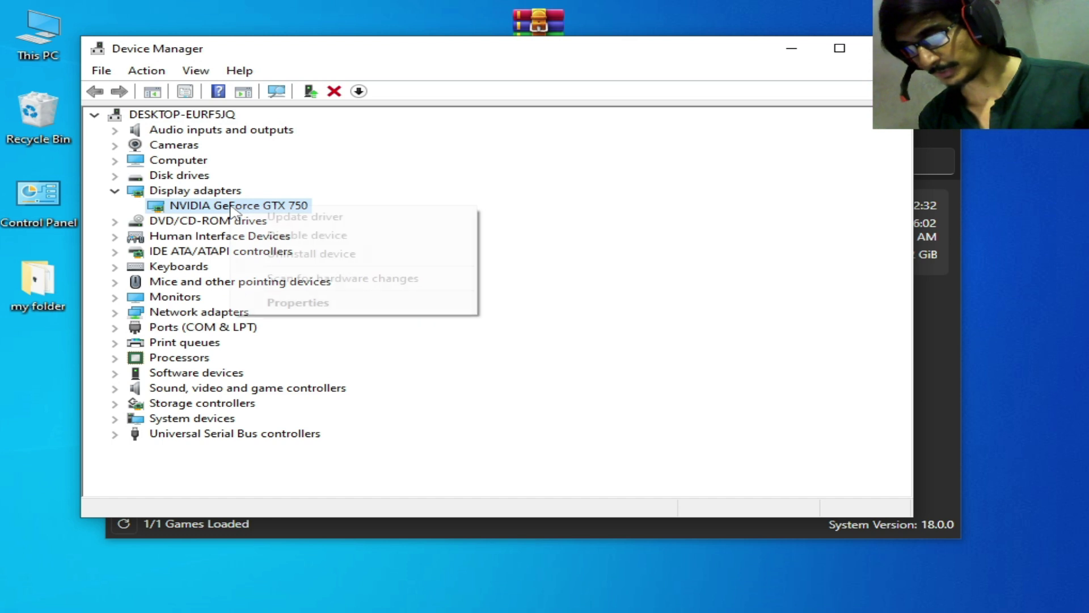
{"action": "left_click", "coordinate": [316, 305]}
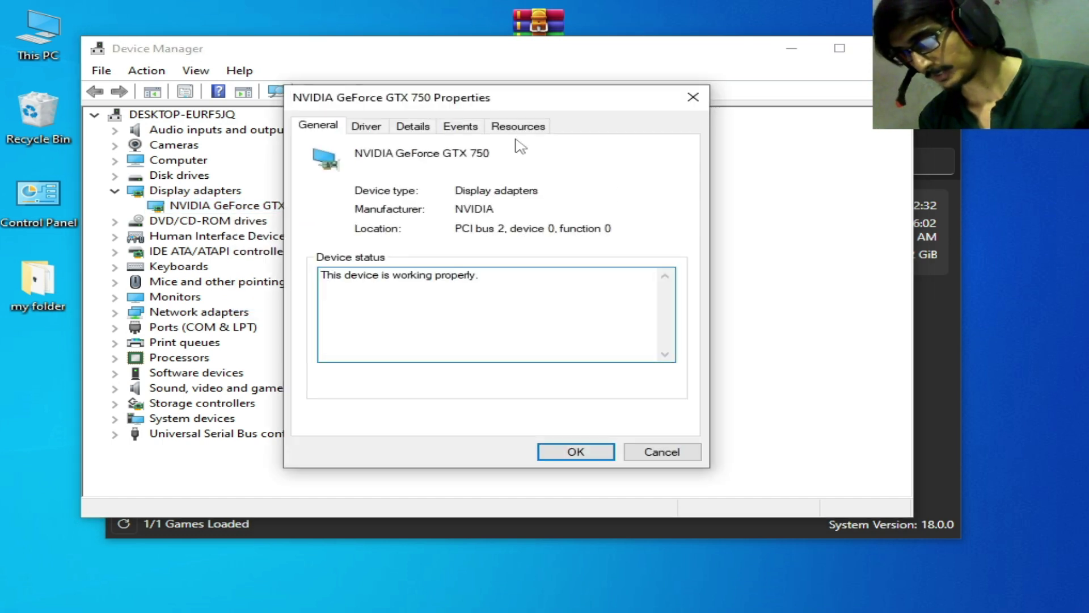
{"action": "left_click", "coordinate": [413, 130]}
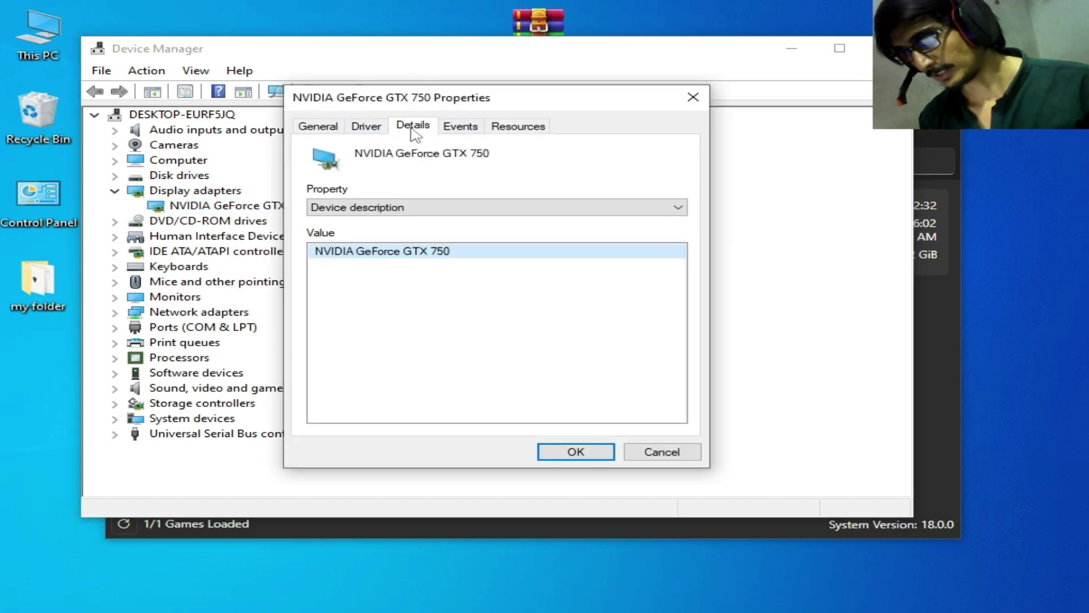
{"action": "left_click", "coordinate": [380, 131]}
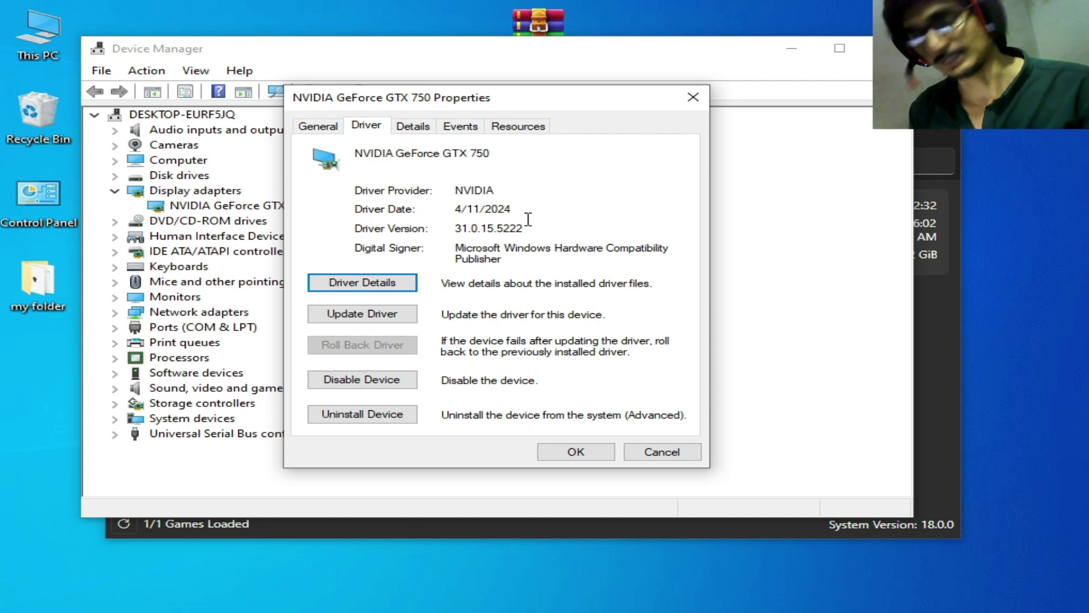
{"action": "left_click", "coordinate": [564, 453]}
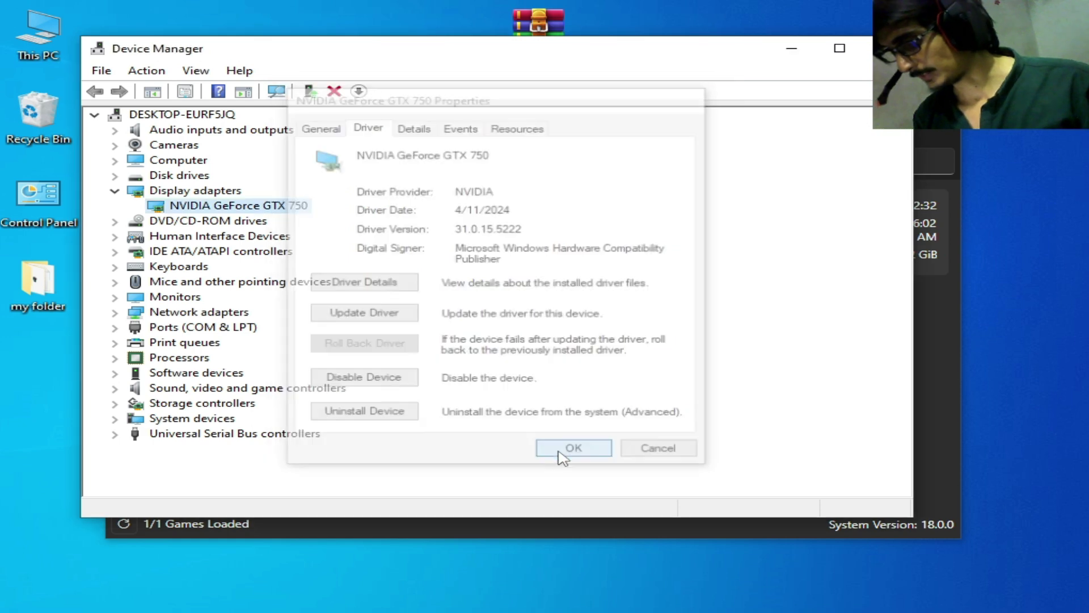
{"action": "left_click", "coordinate": [888, 48]}
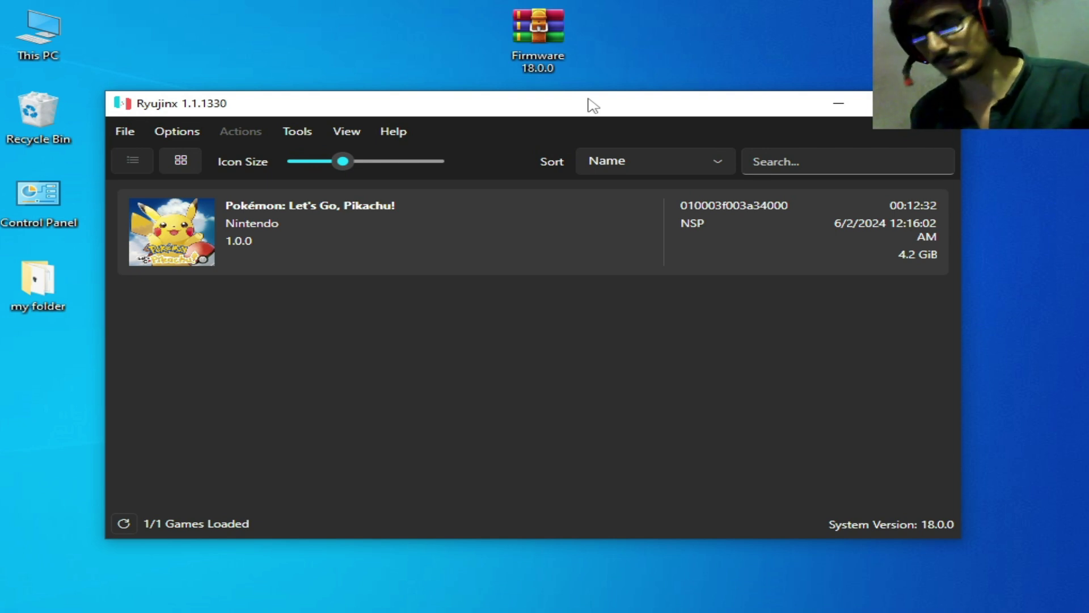
Restore Manage 3D settings to defaults in NVIDIA Control Panel, apply, and close the panel
{"action": "right_click", "coordinate": [645, 66]}
{"action": "left_click", "coordinate": [716, 204]}
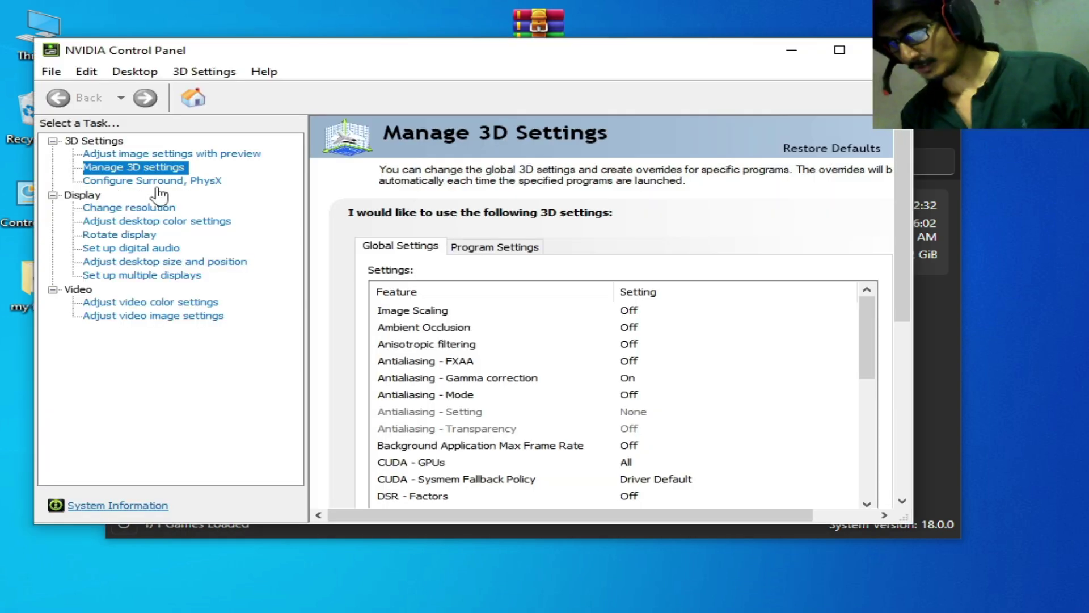
{"action": "left_click", "coordinate": [121, 168]}
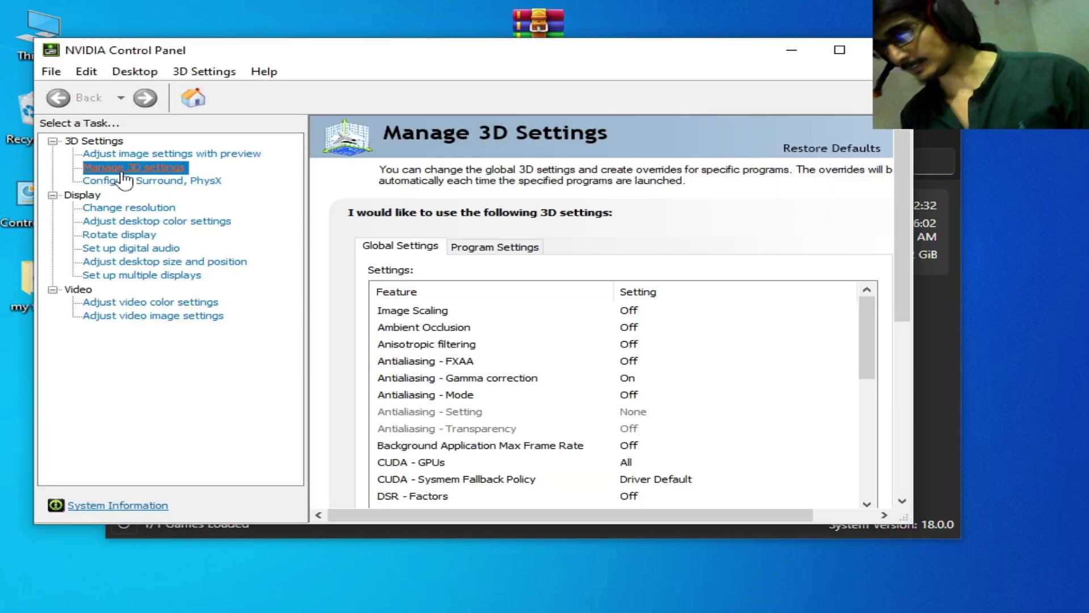
{"action": "left_click", "coordinate": [848, 156]}
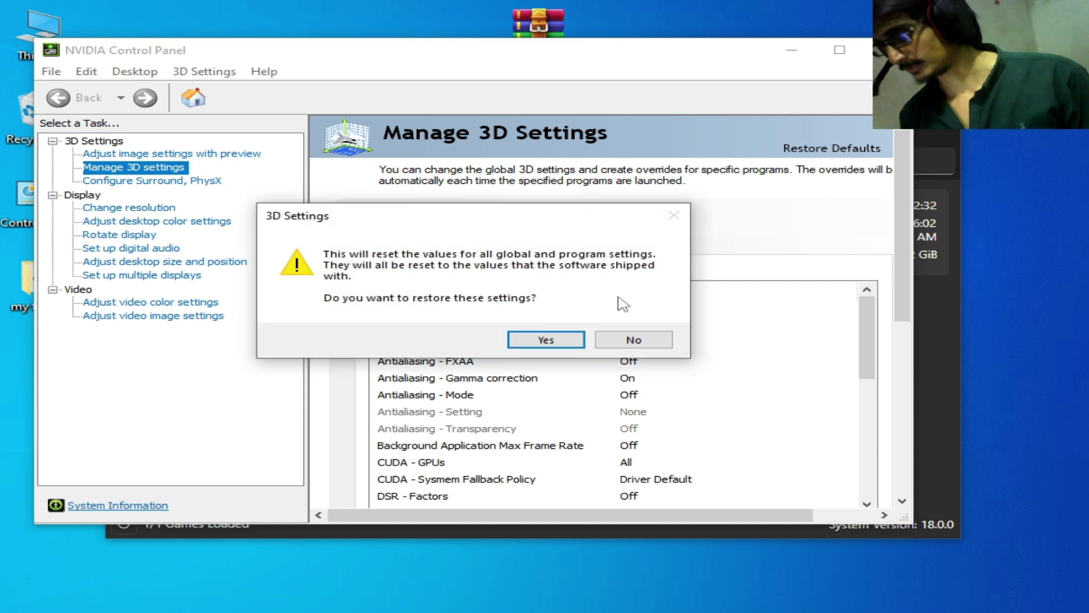
{"action": "left_click", "coordinate": [556, 343]}
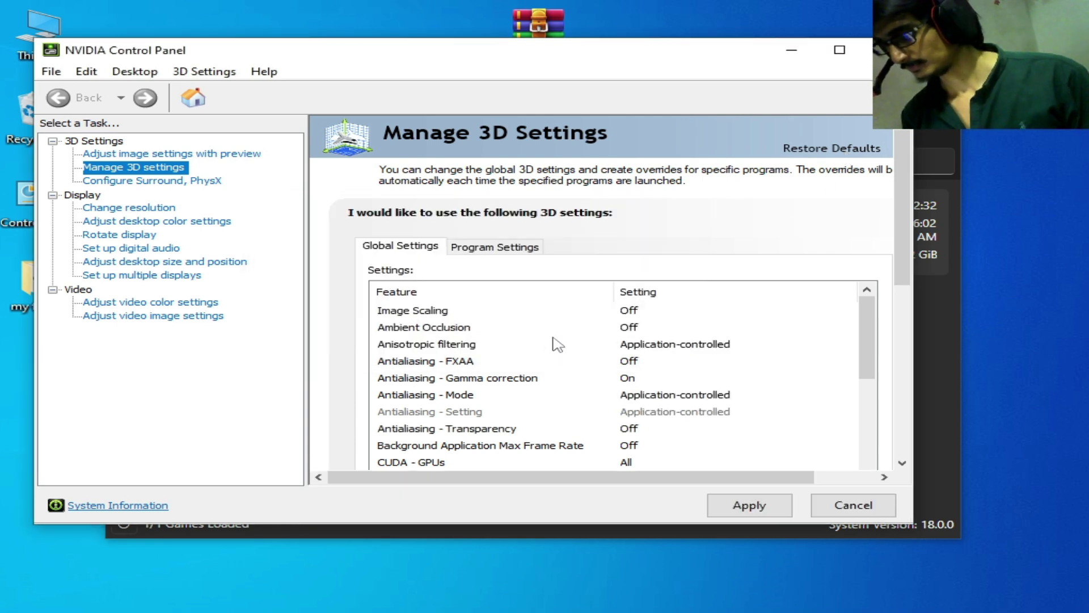
{"action": "left_click", "coordinate": [738, 506]}
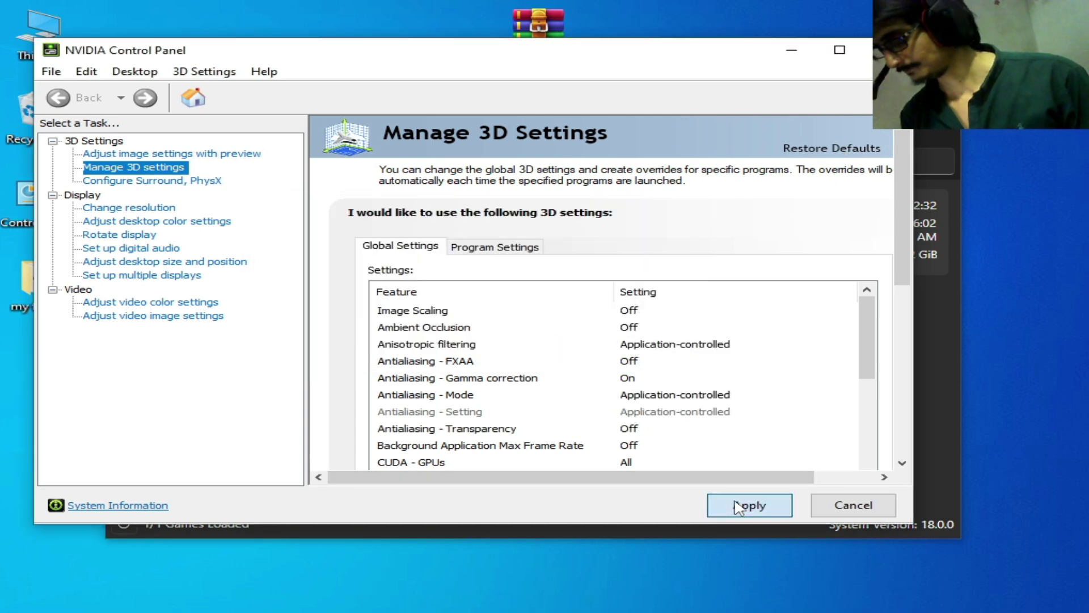
{"action": "left_click", "coordinate": [889, 50]}
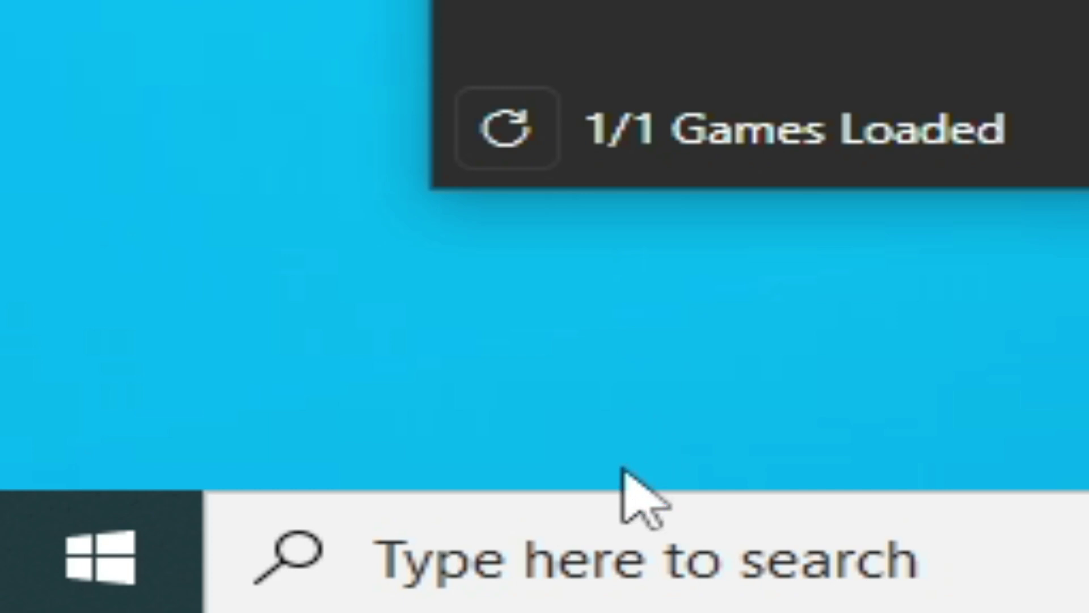
Launch Task Manager by searching 'tas' and bring it in front of Ryujinx
{"action": "left_click", "coordinate": [599, 584]}
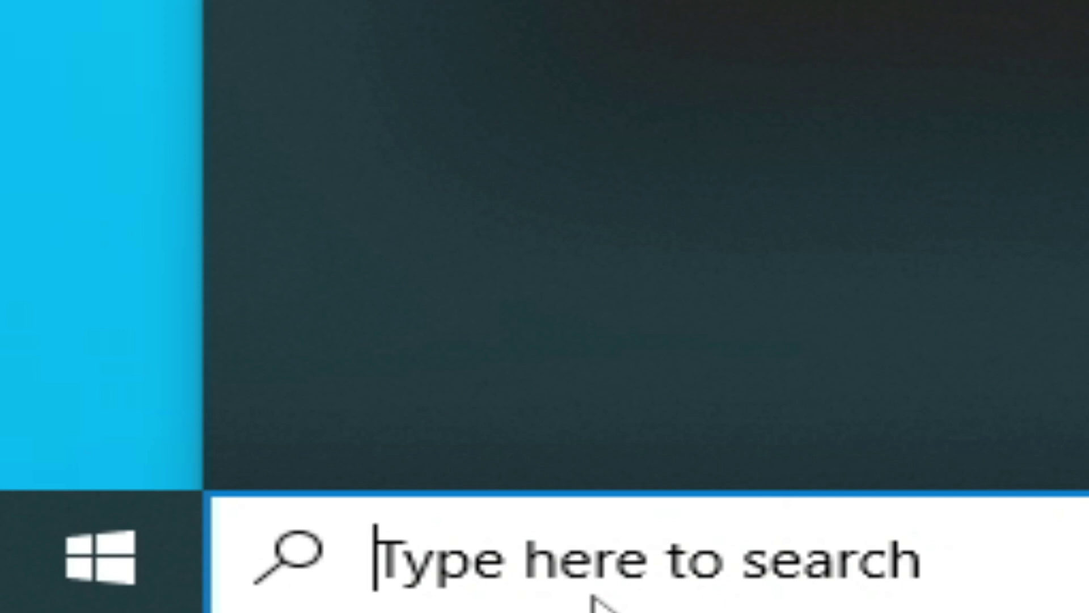
{"action": "type", "text": "tas"}
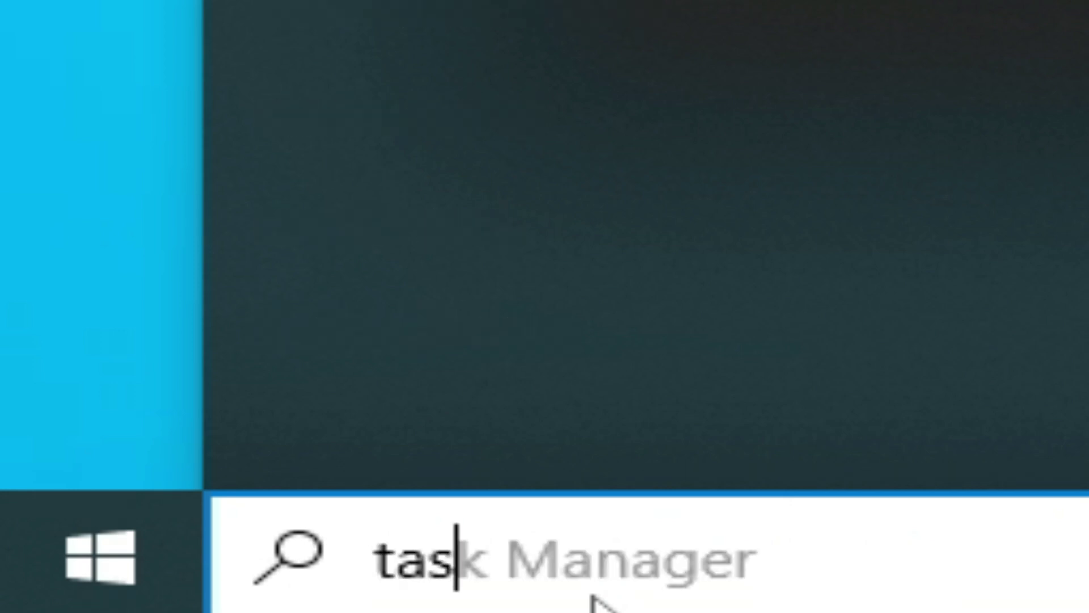
{"action": "left_click", "coordinate": [226, 178]}
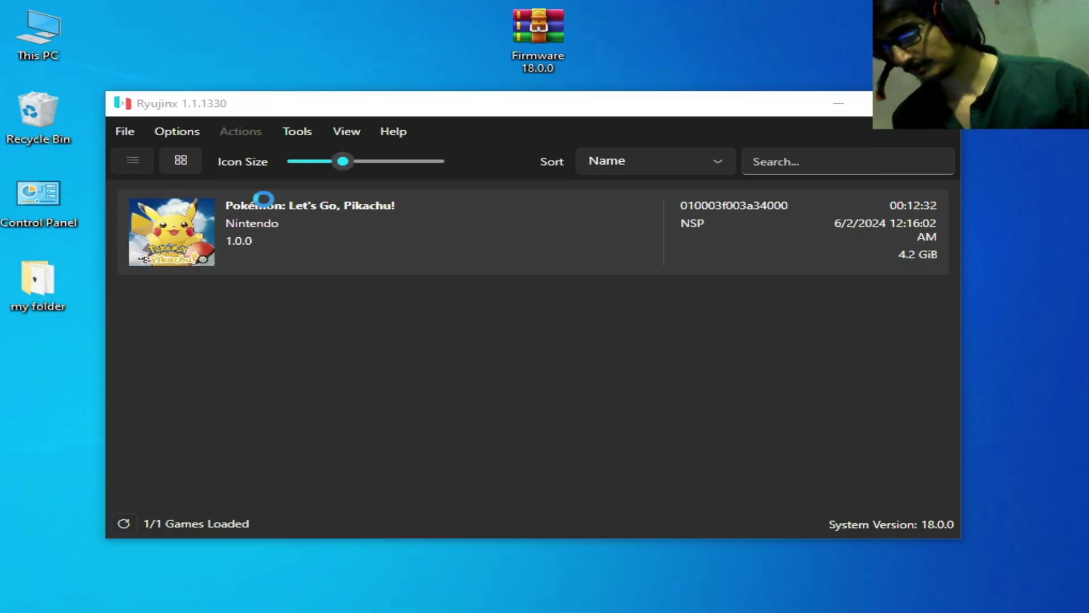
{"action": "key", "text": "alt+Tab"}
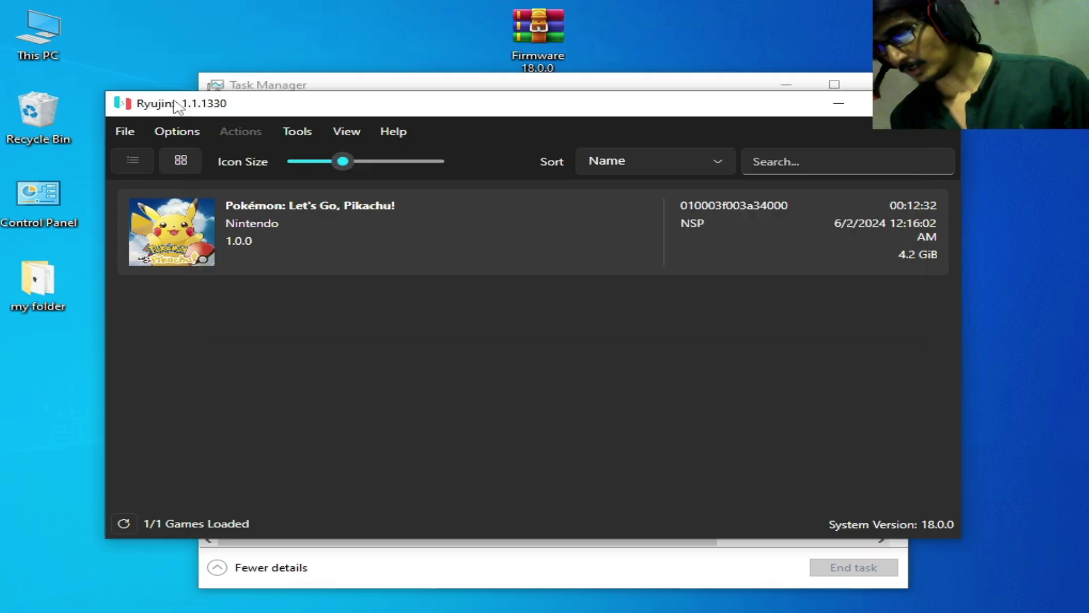
{"action": "left_click", "coordinate": [400, 89]}
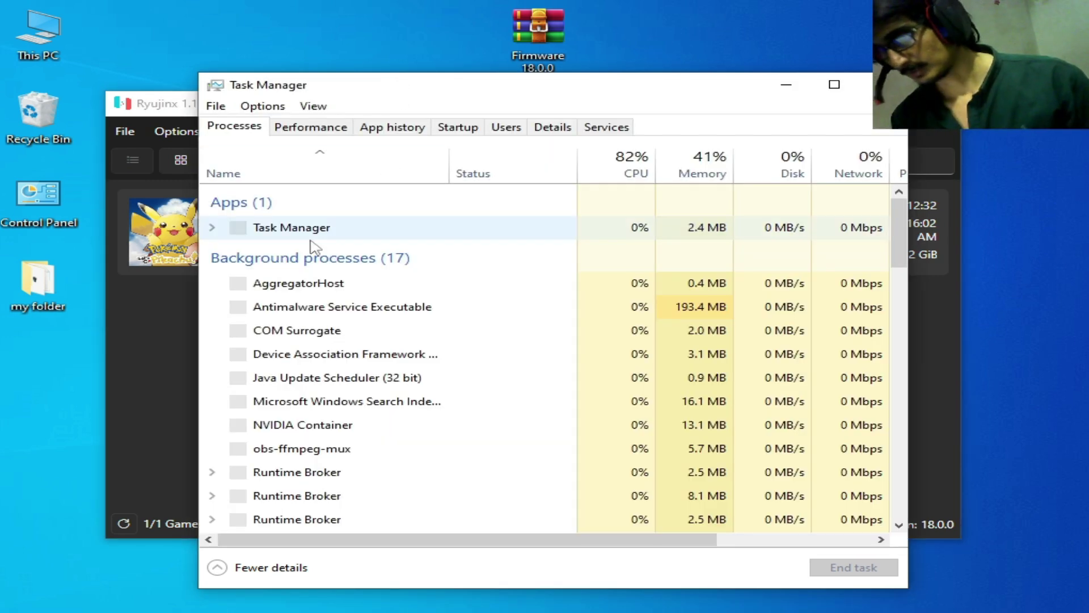
Set Ryujinx.exe to High priority on the Details tab and confirm the change
{"action": "right_click", "coordinate": [292, 250]}
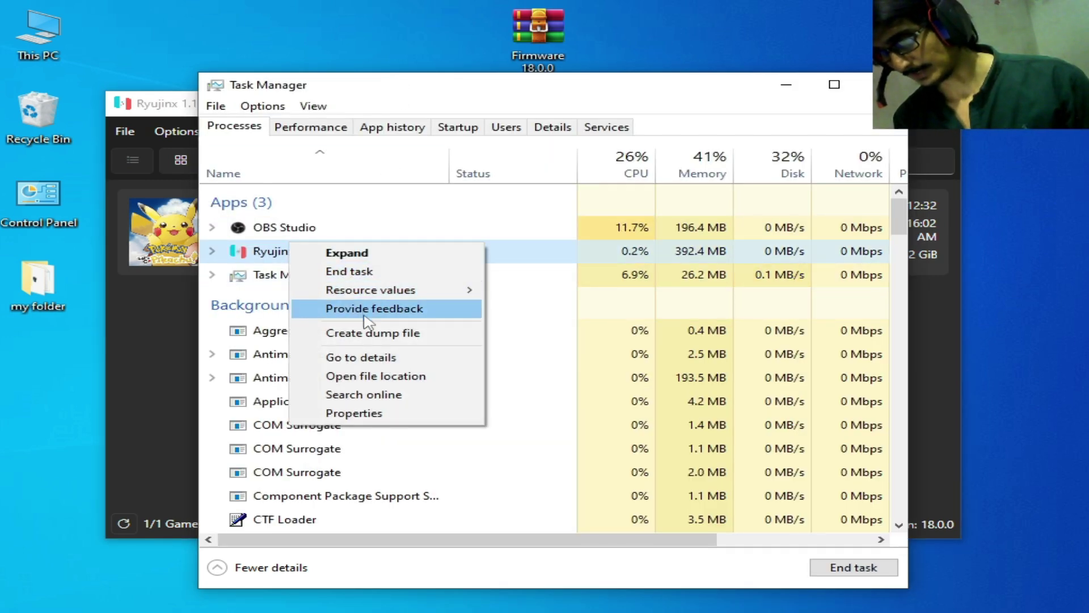
{"action": "left_click", "coordinate": [352, 358]}
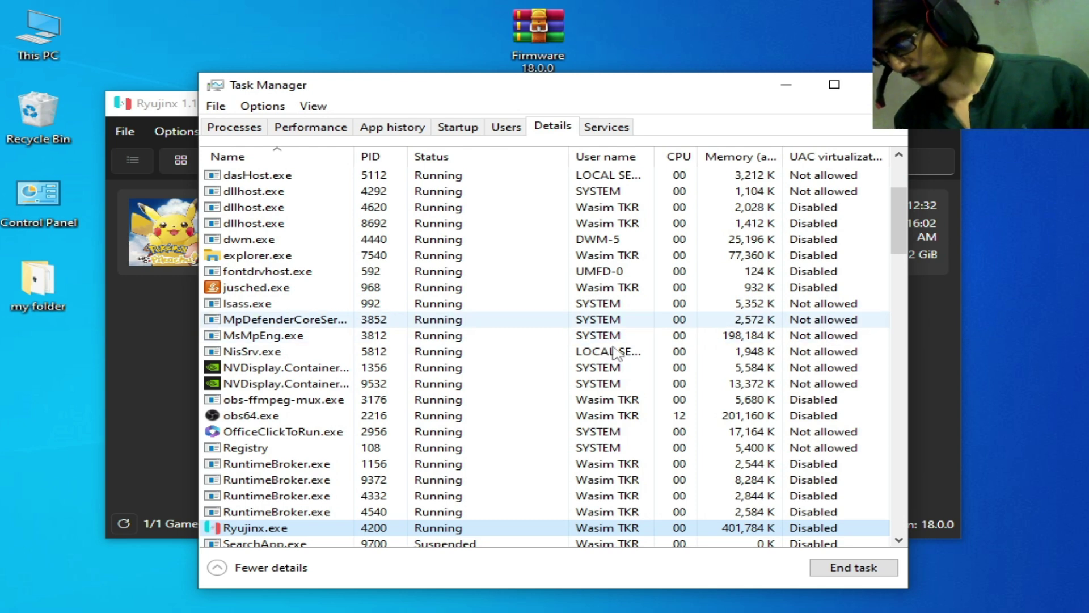
{"action": "right_click", "coordinate": [261, 529]}
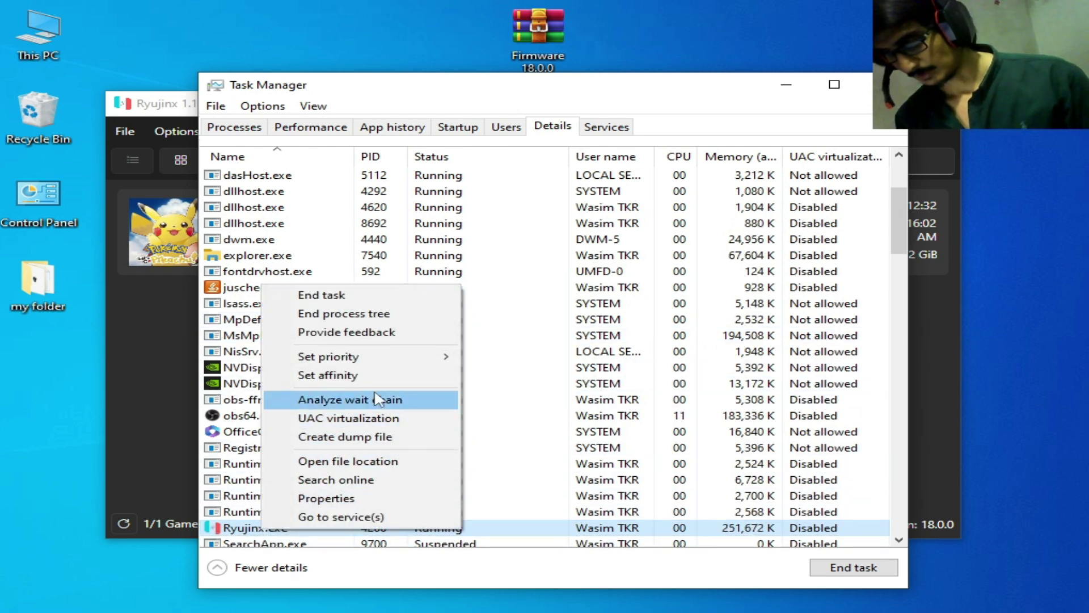
{"action": "mouse_move", "coordinate": [352, 363]}
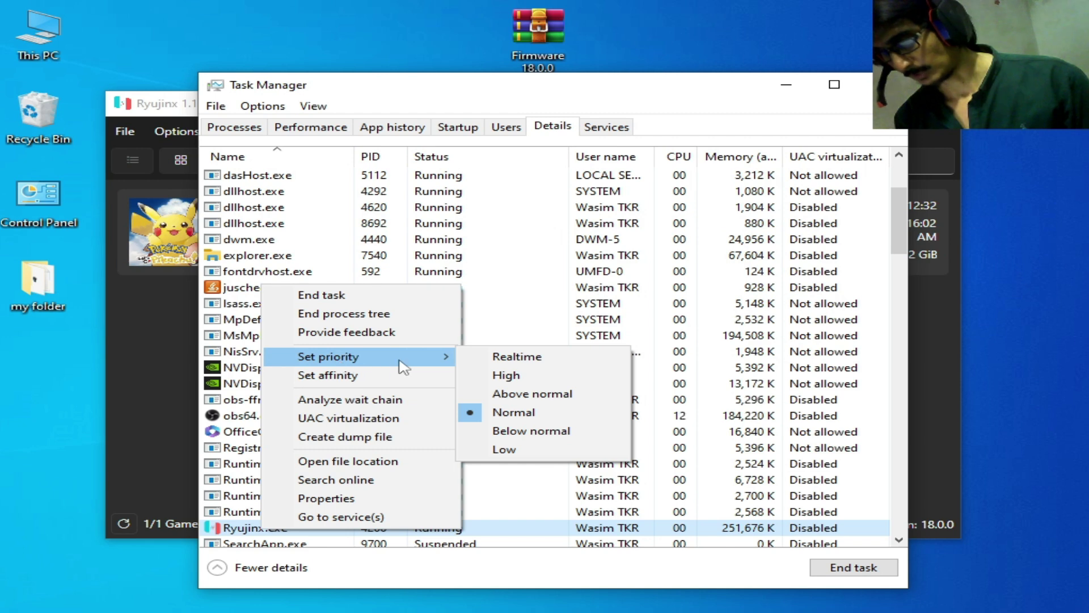
{"action": "left_click", "coordinate": [498, 376]}
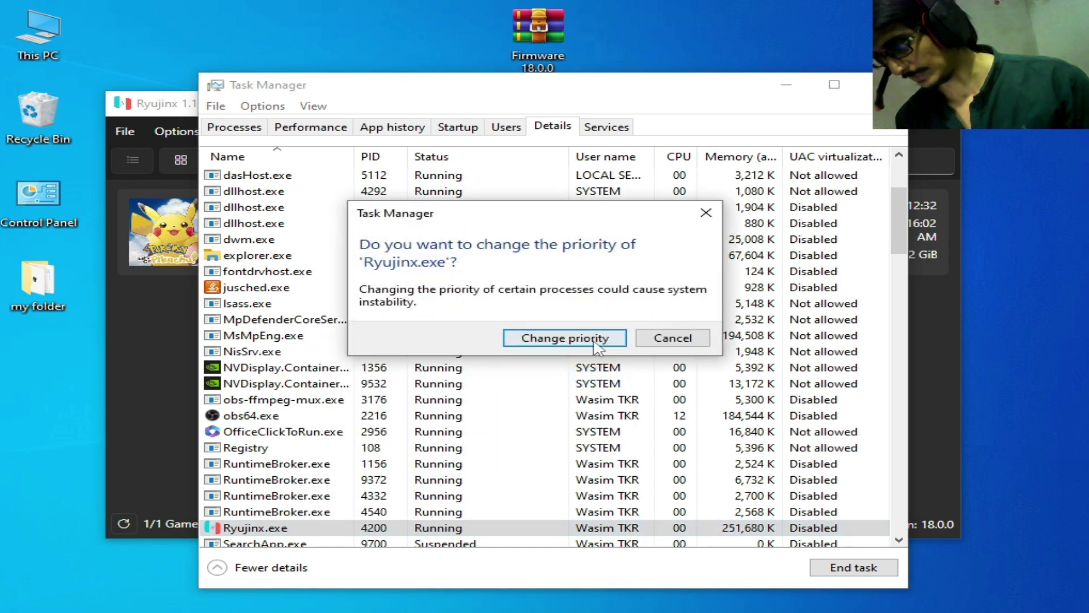
{"action": "left_click", "coordinate": [576, 339]}
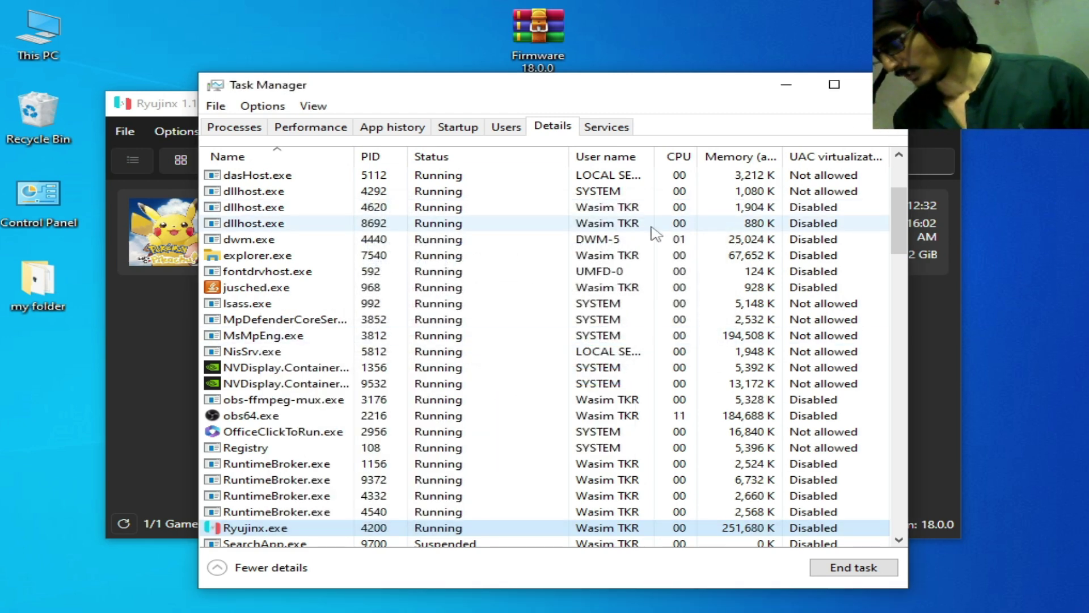